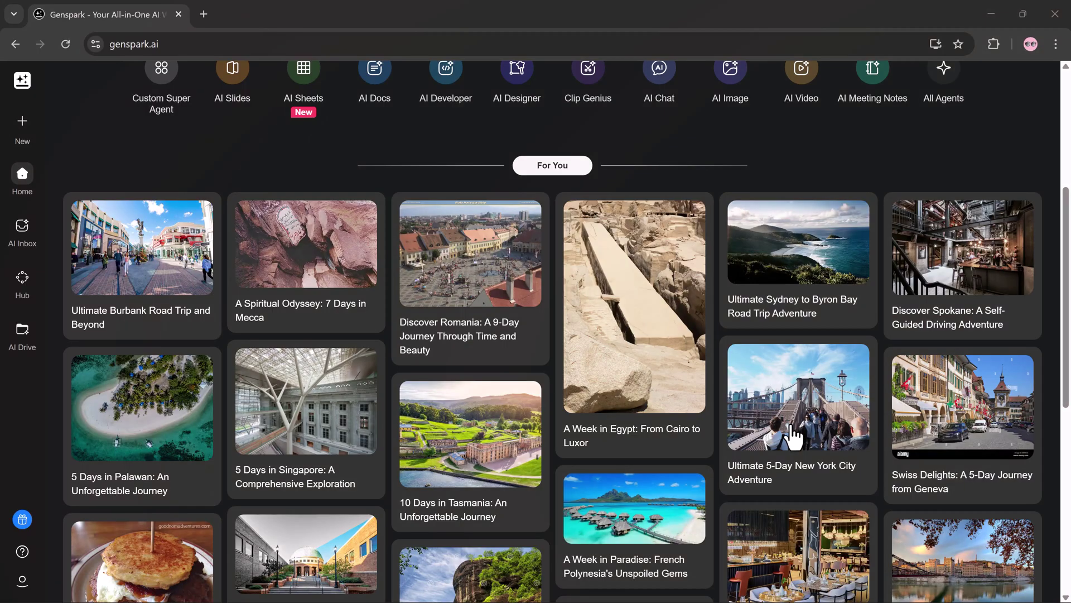
# Step: Open AI Chat in a new tab and paste the beginner 12-month 2026 AI-tools roadmap prompt
pyautogui.scroll(-4, 793, 435)
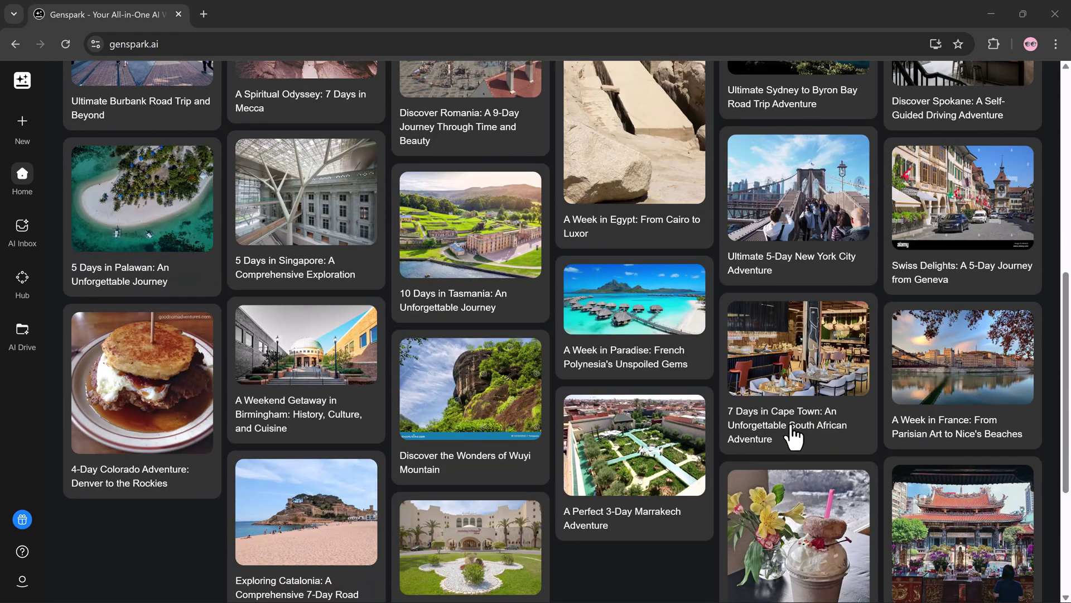
pyautogui.scroll(-4, 794, 435)
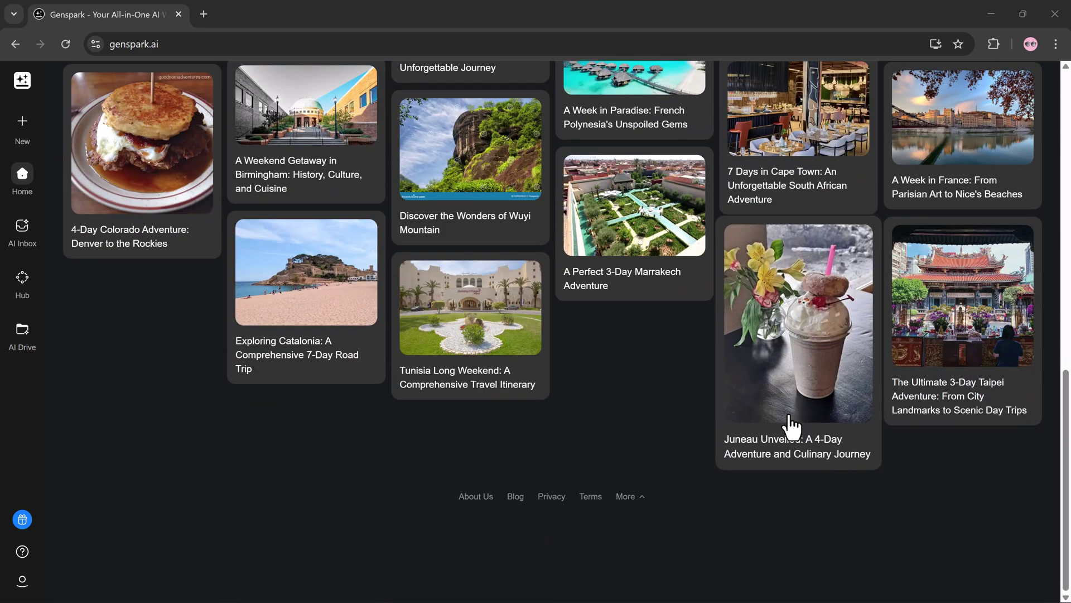
pyautogui.scroll(13, 794, 427)
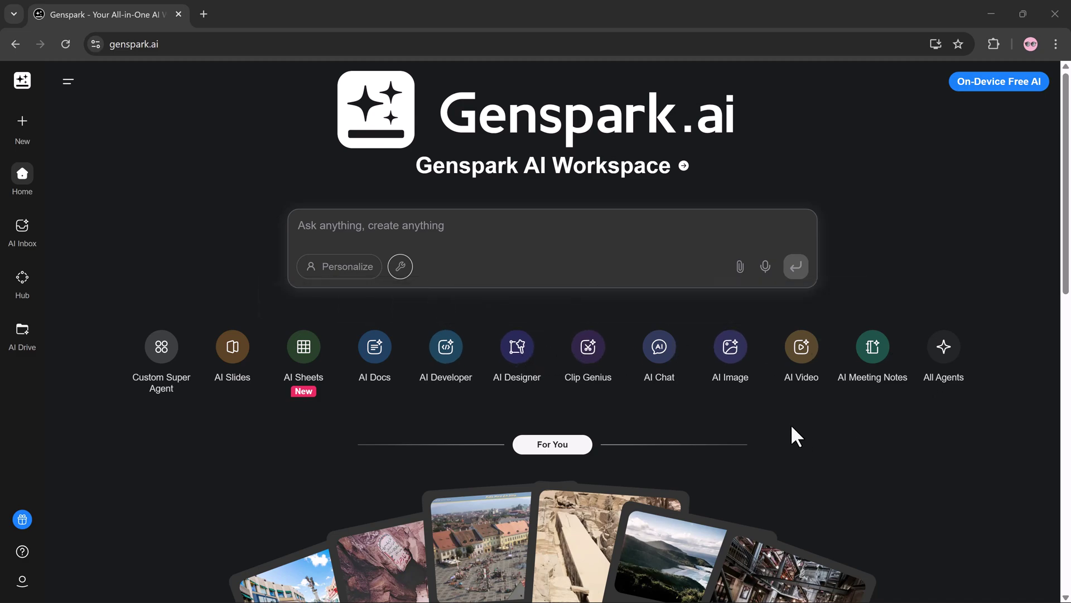
pyautogui.scroll(-5, 795, 436)
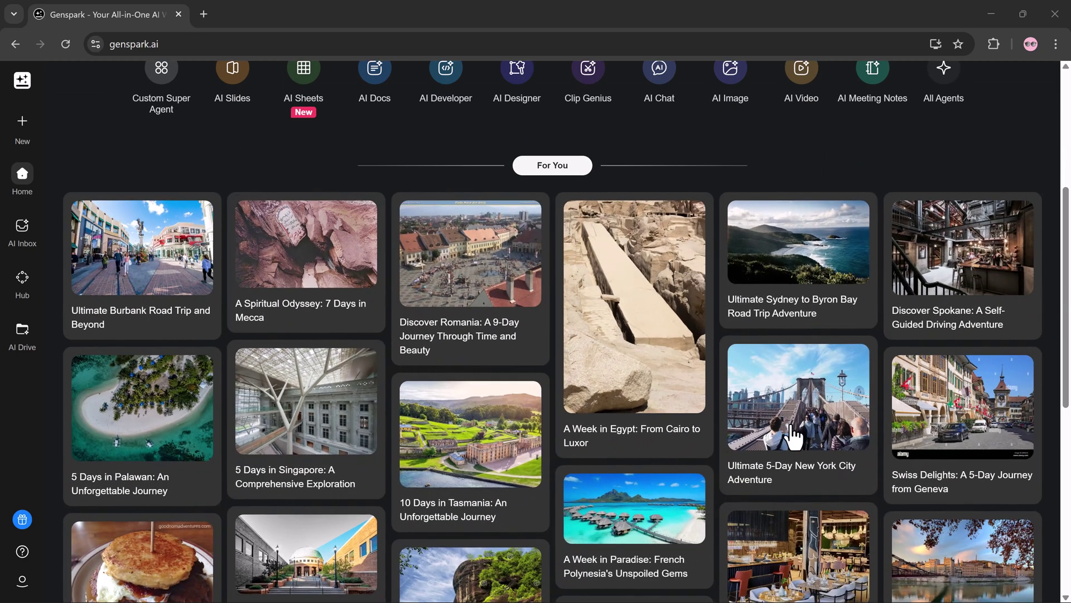
pyautogui.scroll(-4, 796, 436)
pyautogui.scroll(-4, 789, 430)
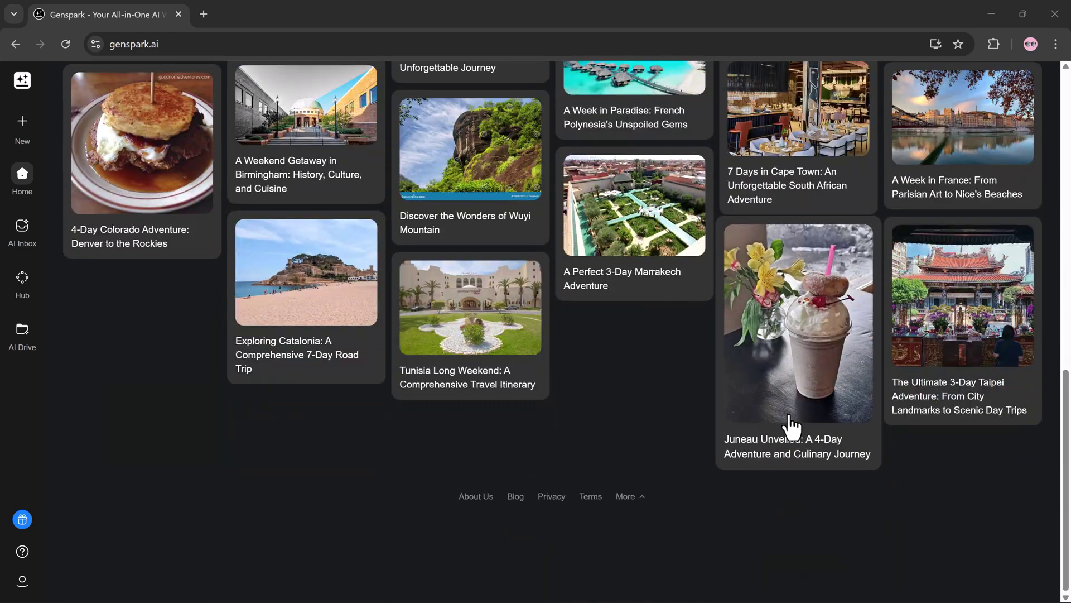
pyautogui.scroll(15, 742, 424)
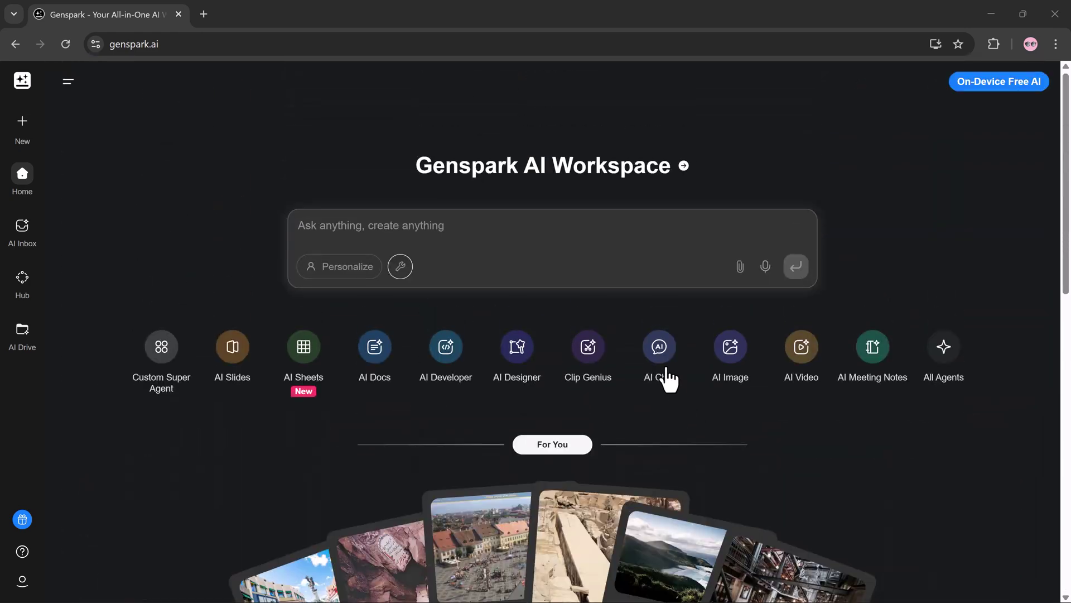
pyautogui.click(666, 374)
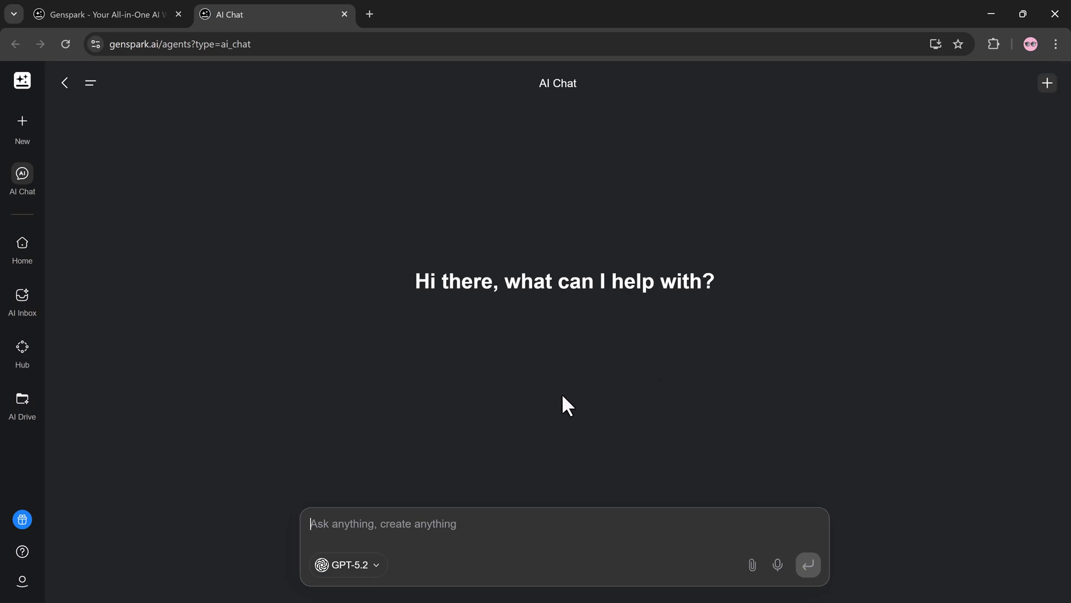
pyautogui.click(462, 517)
pyautogui.write('Build a realistic 12-month learning roadmap for mastering AI tools in 2026. Include monthly goals, recommended skills, and weekly action steps. Keep it practical and beginner-friendly.')
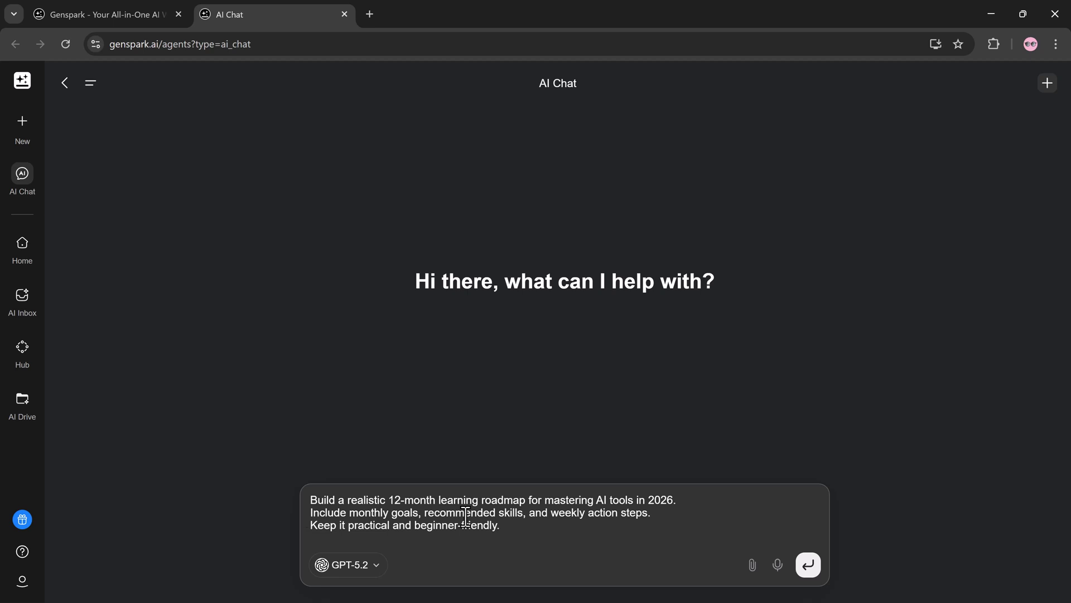
# Step: Pick GPT-5.2 Pro from the model list for the unsent roadmap prompt
pyautogui.click(369, 569)
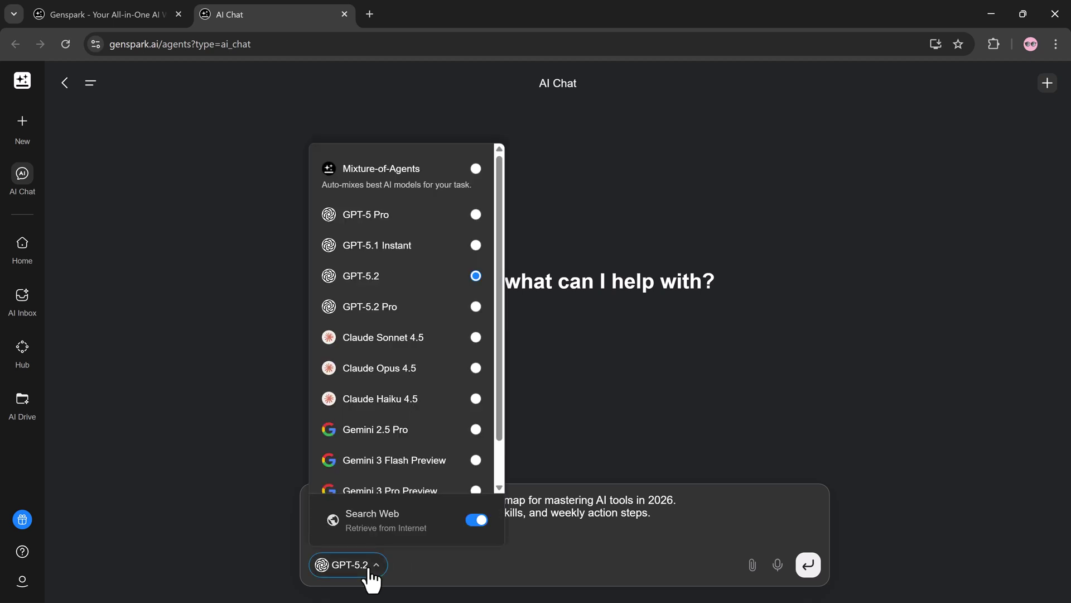
pyautogui.click(393, 306)
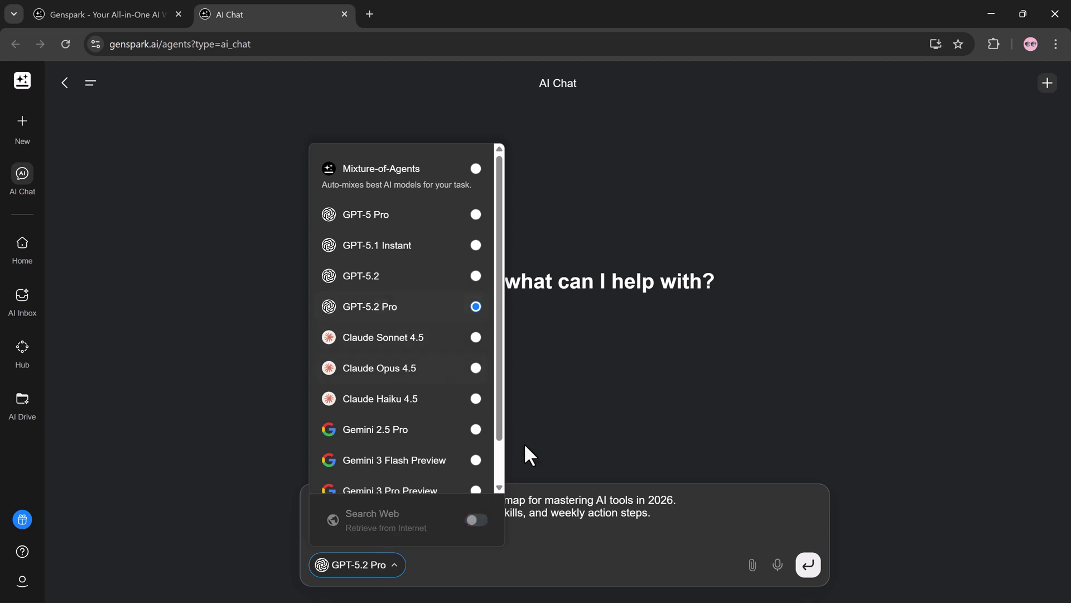
pyautogui.click(642, 449)
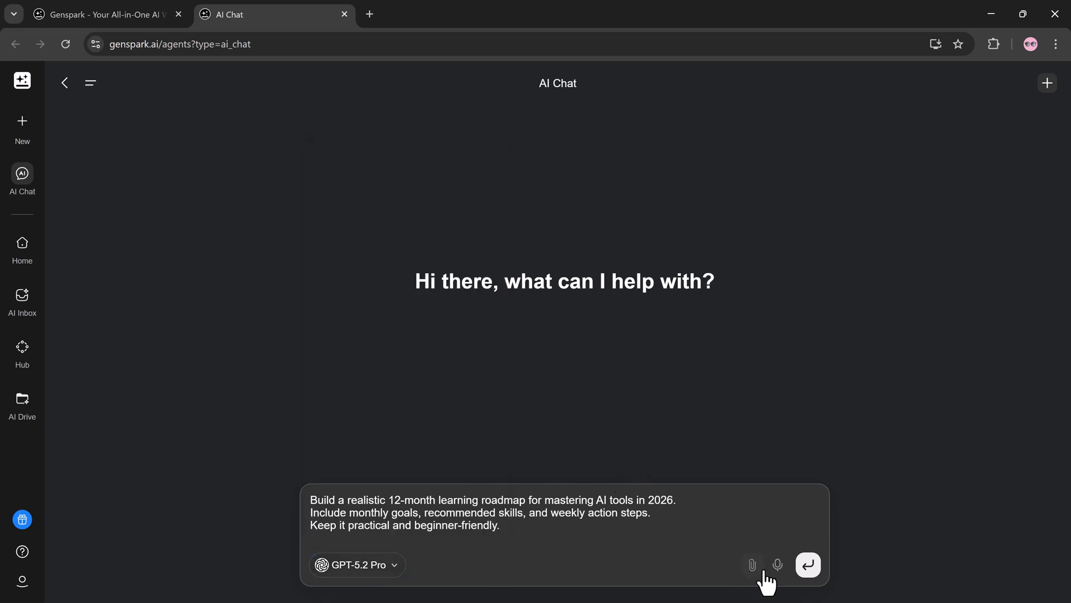
# Step: Send the roadmap prompt and read through the month-by-month plan GPT-5.2 Pro returns
pyautogui.click(808, 566)
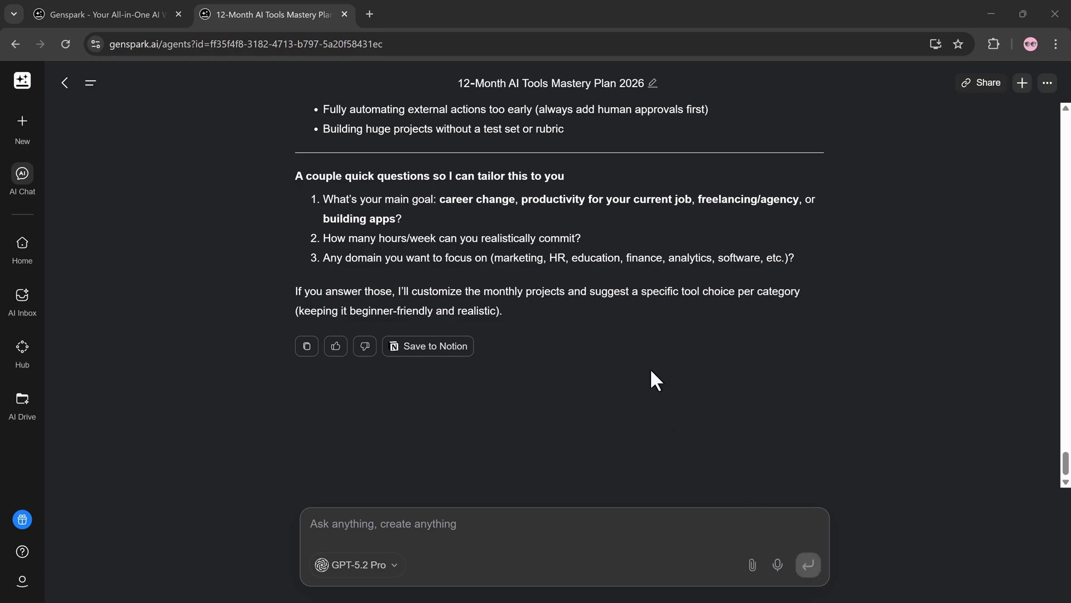
pyautogui.scroll(15, 628, 318)
pyautogui.scroll(20, 628, 309)
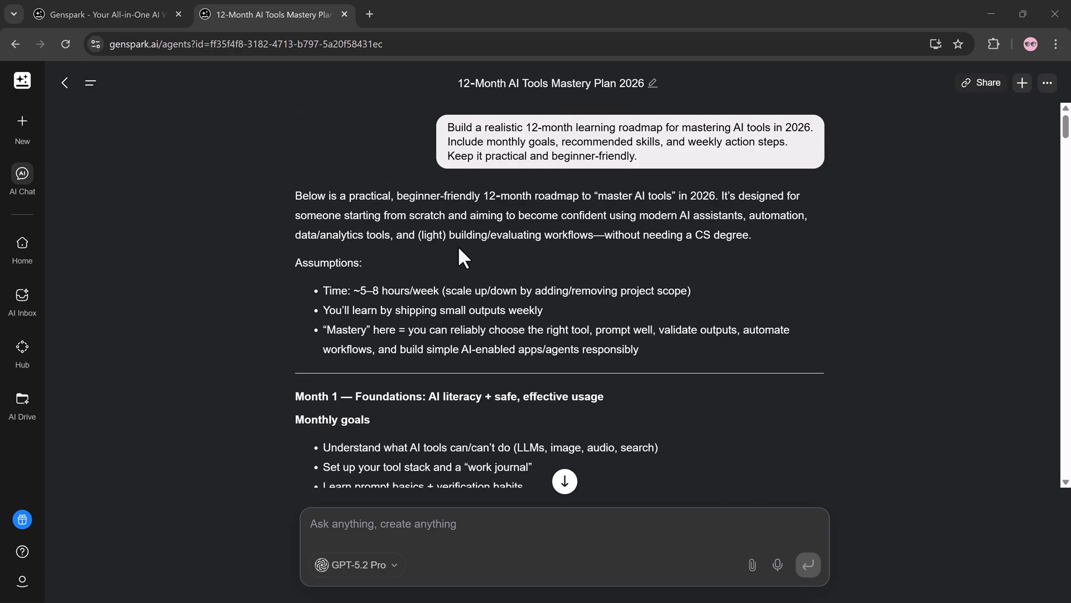
pyautogui.scroll(-12, 459, 249)
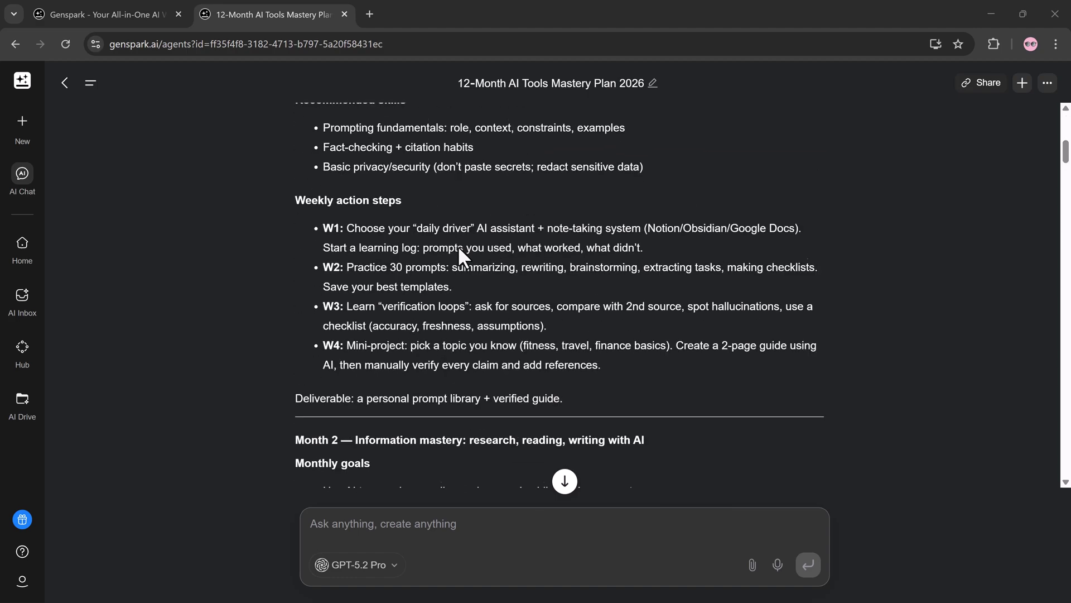
pyautogui.scroll(-20, 477, 274)
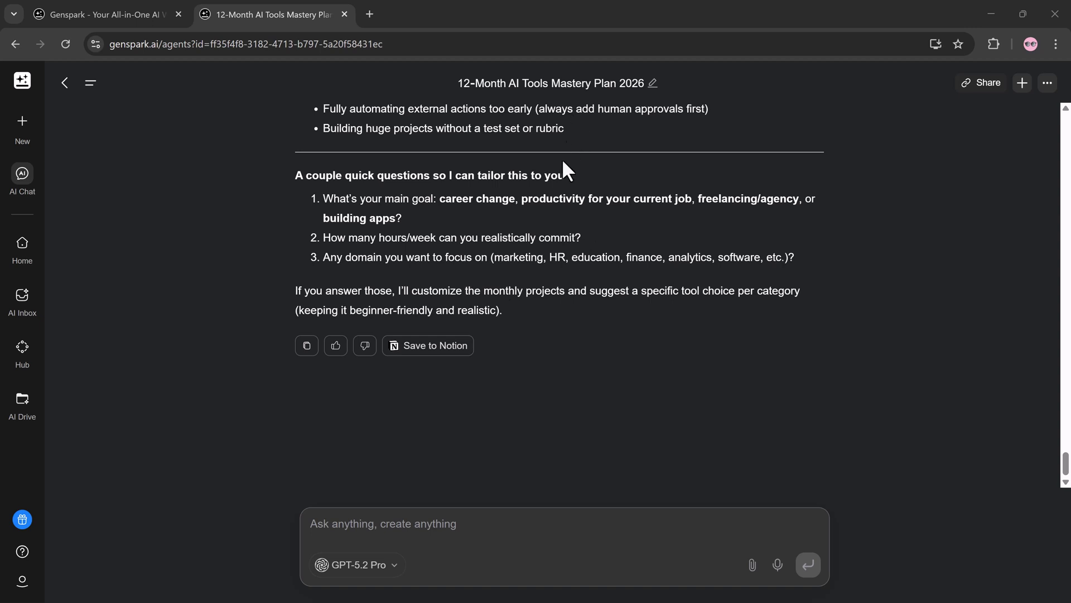
pyautogui.click(461, 516)
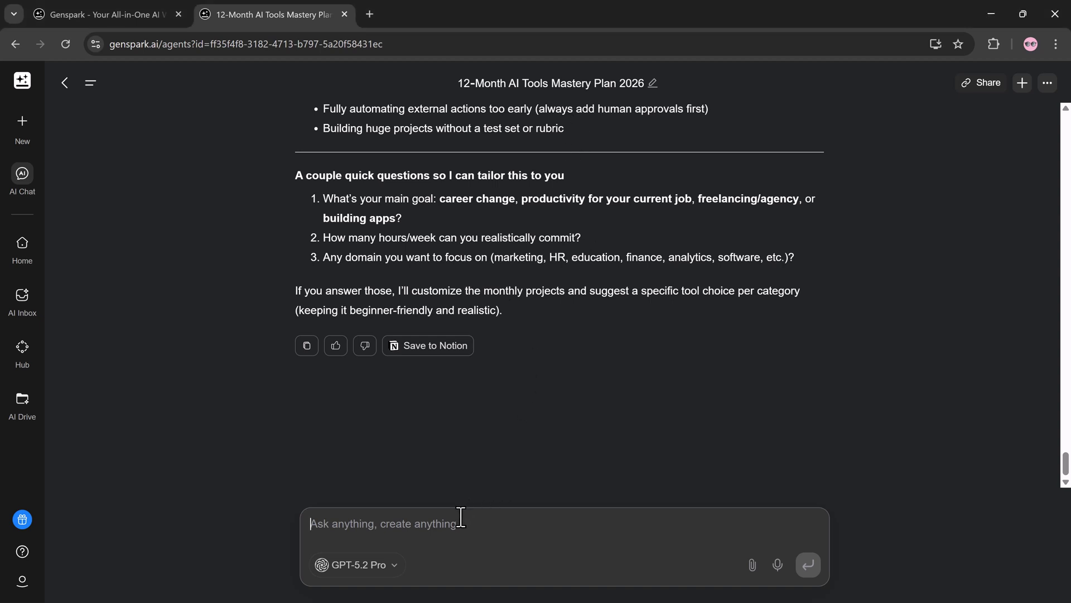
# Step: Send the solo creator monetization prompt and review the 2026 offer ladder and income streams
pyautogui.write('Act as a digital business consultant. Create a solo creator monetization strategy for 2026. Include content ideas, income streams, timelines, and risks.')
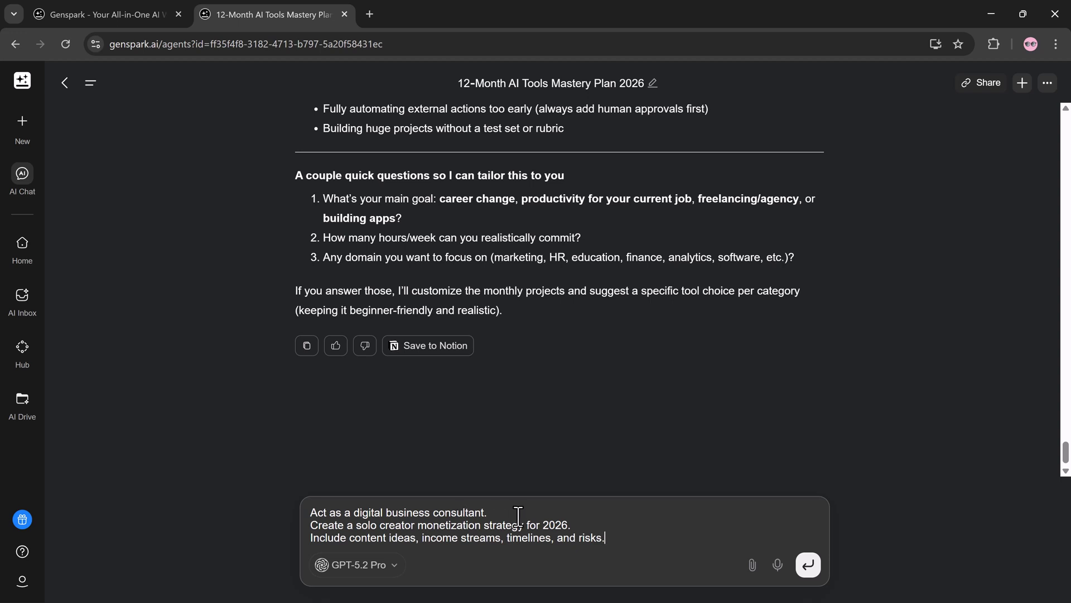
pyautogui.click(805, 574)
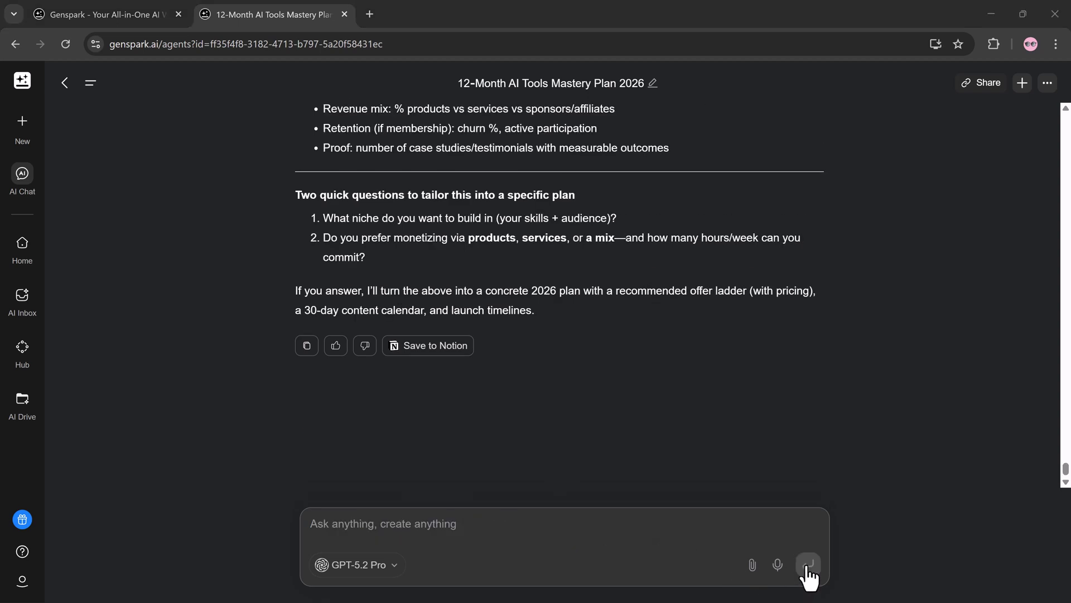
pyautogui.scroll(20, 617, 381)
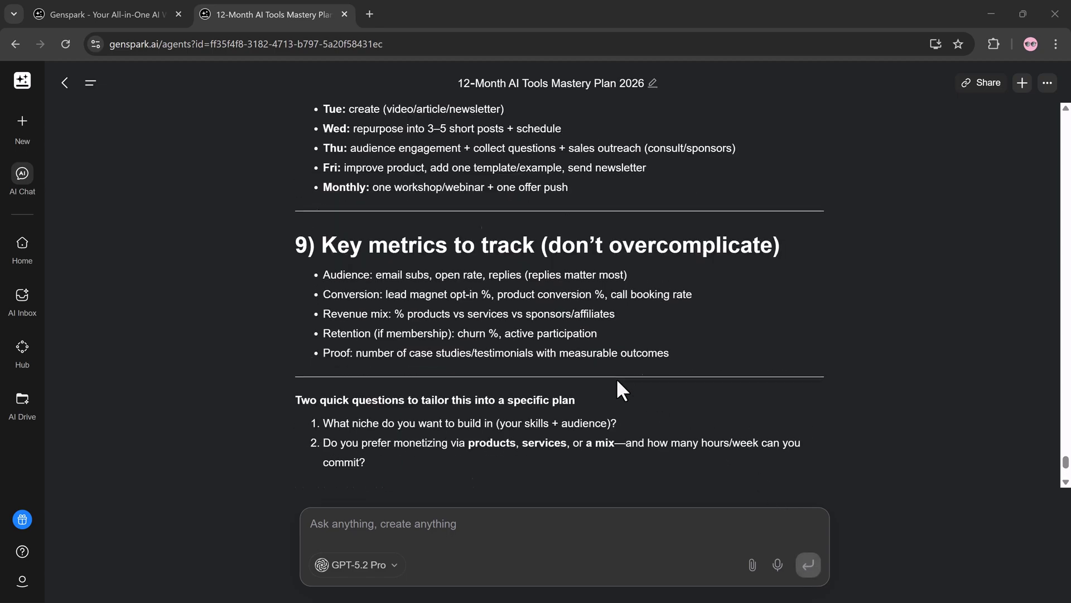
pyautogui.scroll(20, 617, 381)
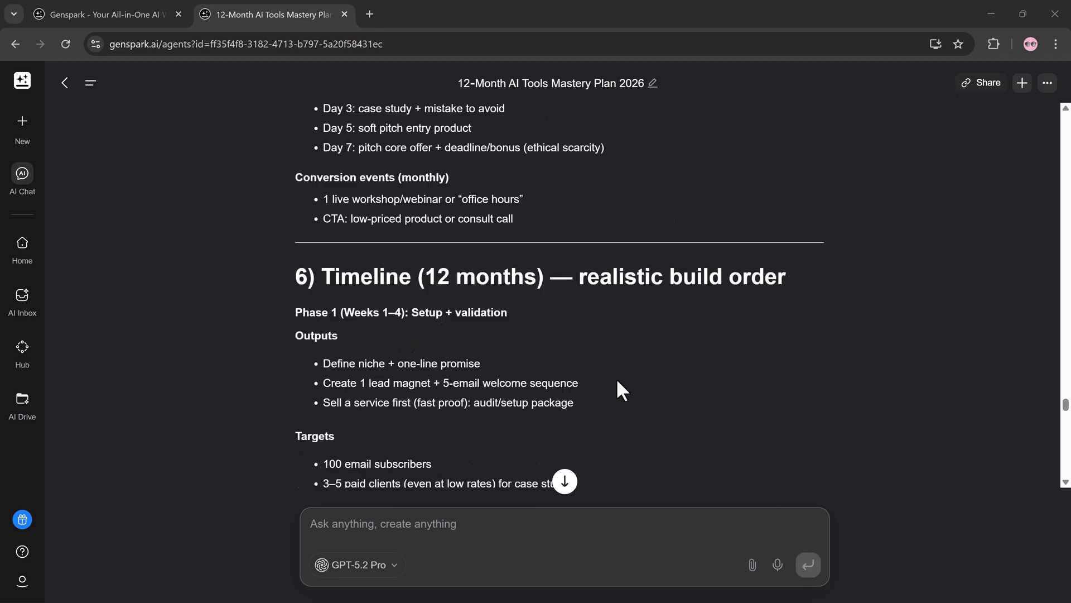
pyautogui.scroll(20, 616, 377)
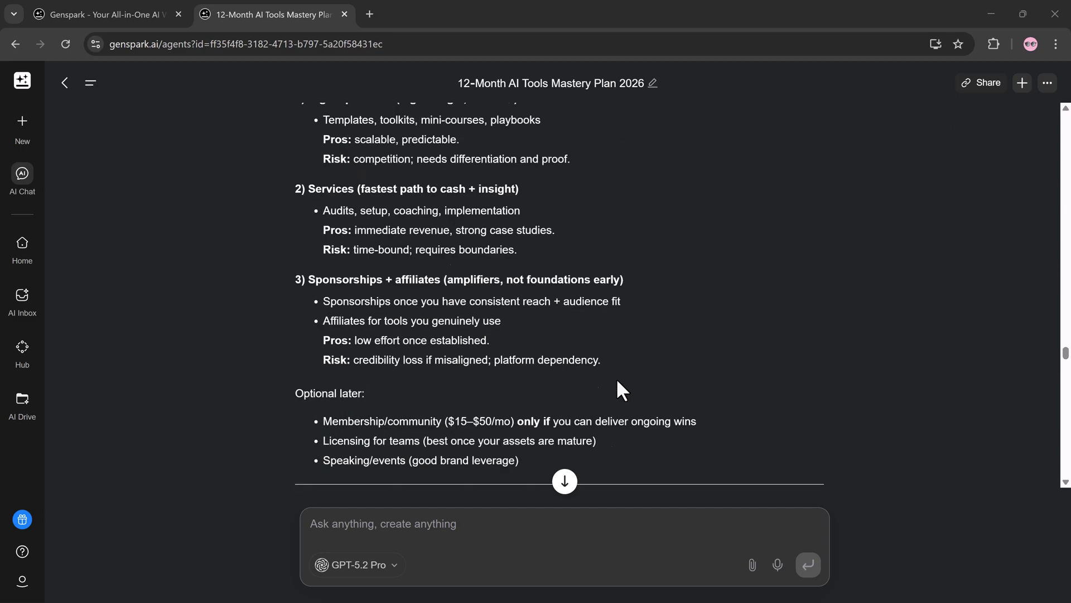
pyautogui.scroll(20, 616, 377)
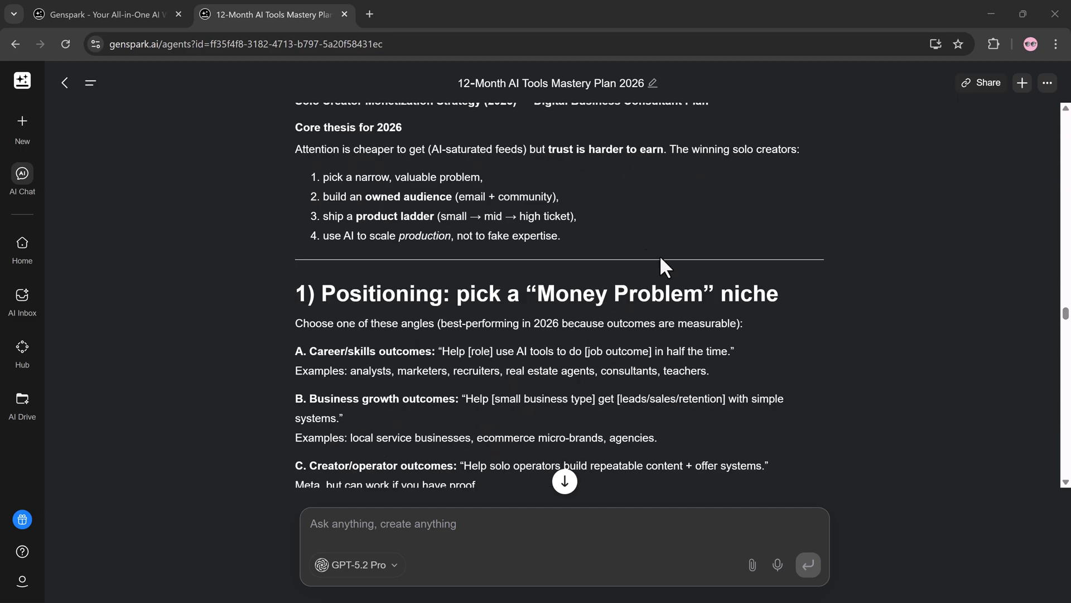
pyautogui.scroll(-6, 498, 240)
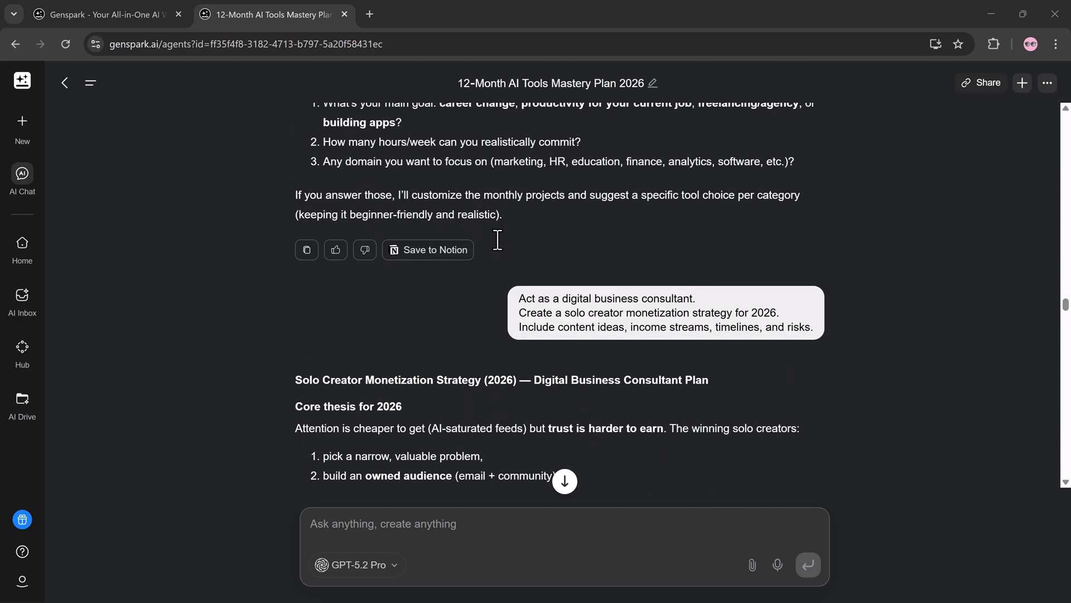
pyautogui.scroll(9, 498, 240)
pyautogui.scroll(-7, 498, 240)
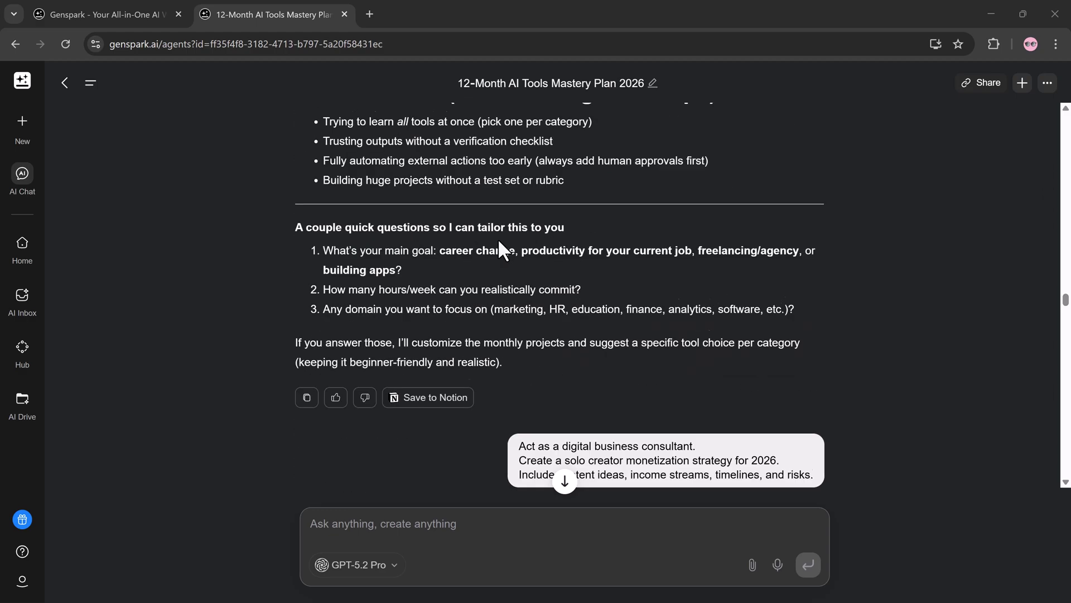
pyautogui.scroll(-15, 499, 242)
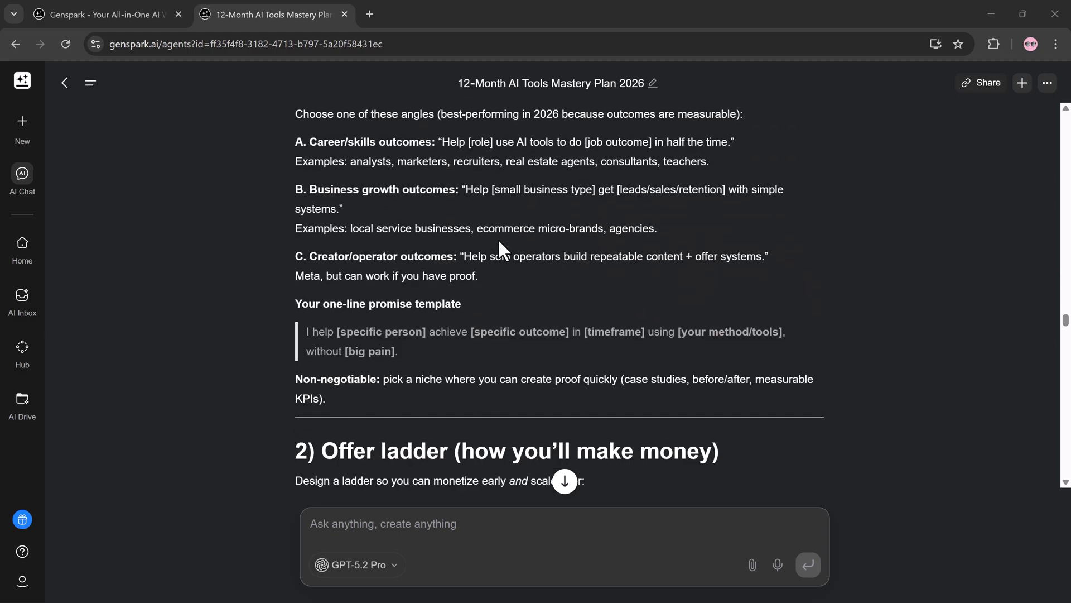
pyautogui.scroll(-8, 499, 242)
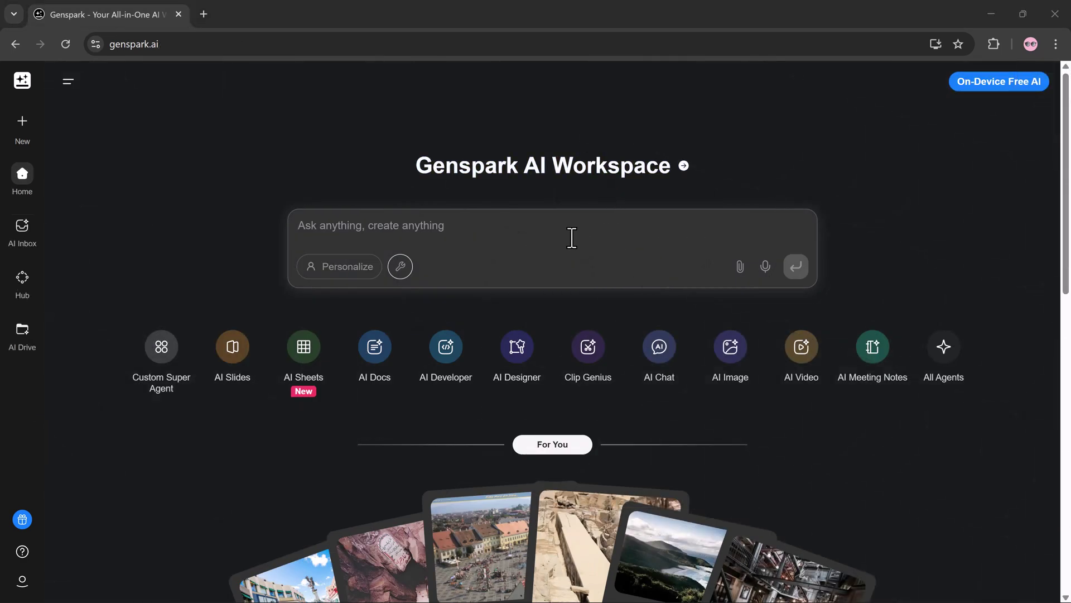
# Step: Start a new Generate Image chat in AI Image, keeping the Nano Banana Pro model
pyautogui.click(724, 369)
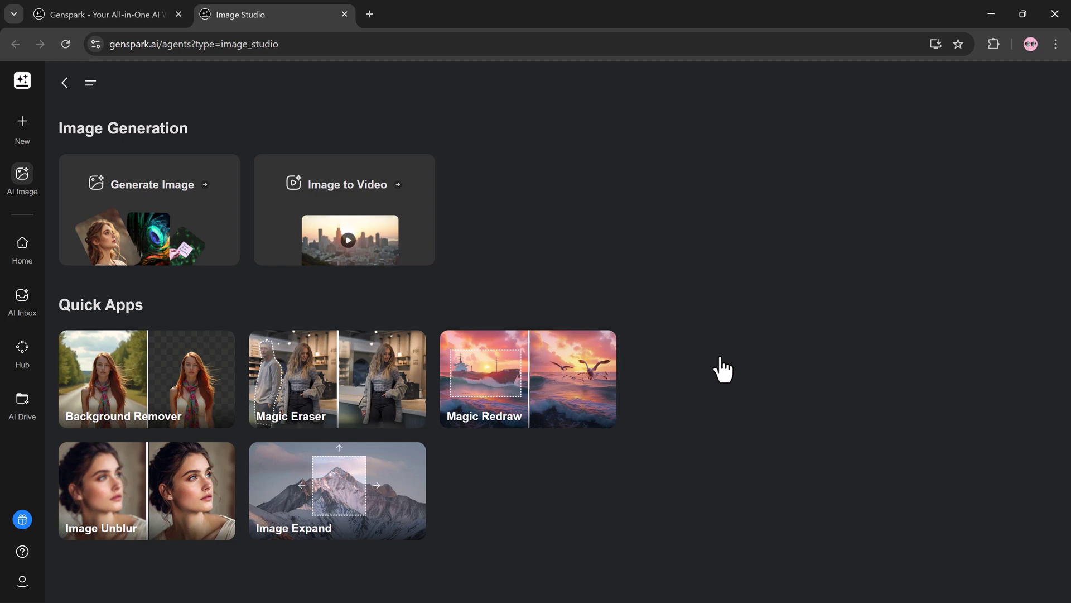
pyautogui.click(174, 246)
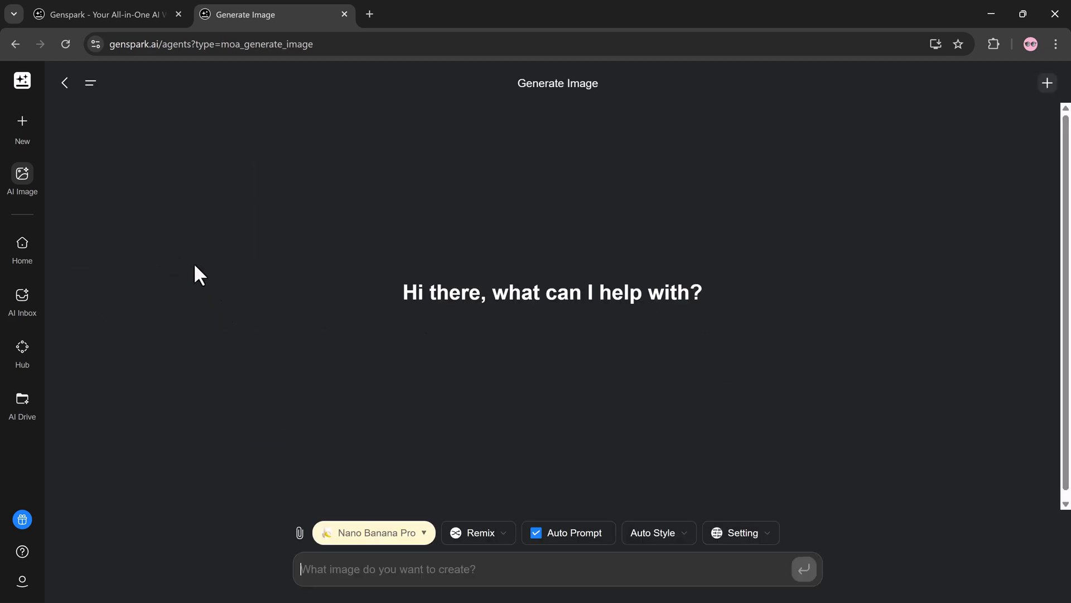
pyautogui.click(394, 536)
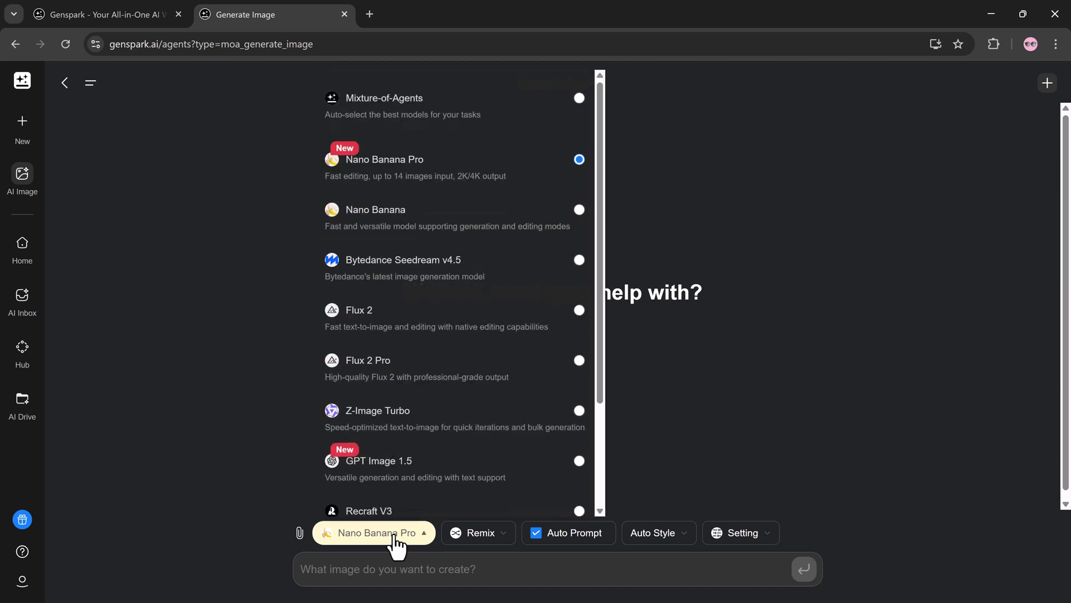
pyautogui.scroll(-1, 472, 267)
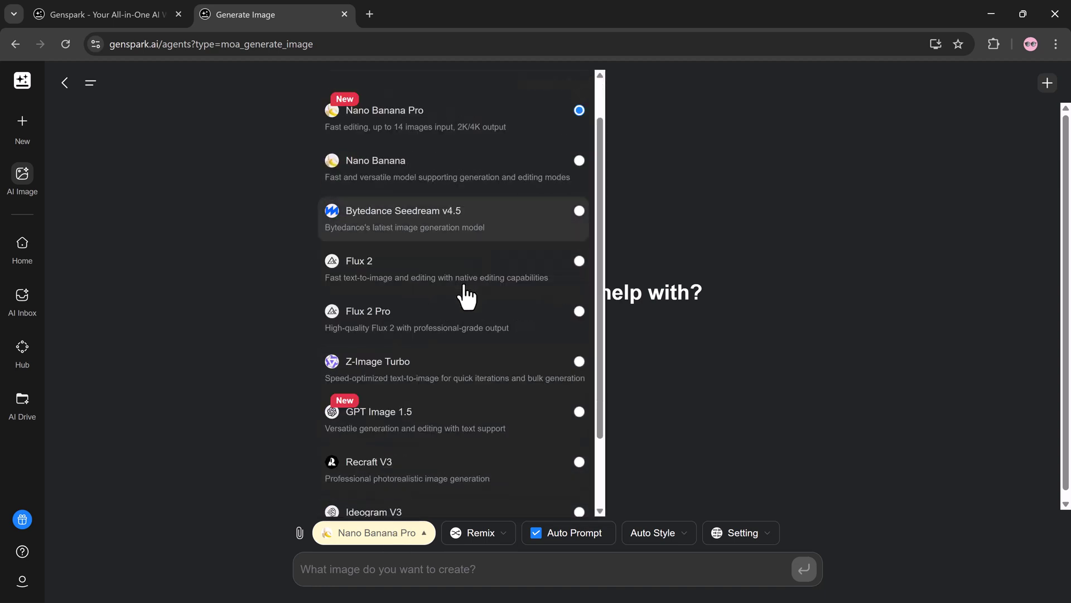
pyautogui.scroll(-2, 466, 294)
pyautogui.scroll(3, 466, 290)
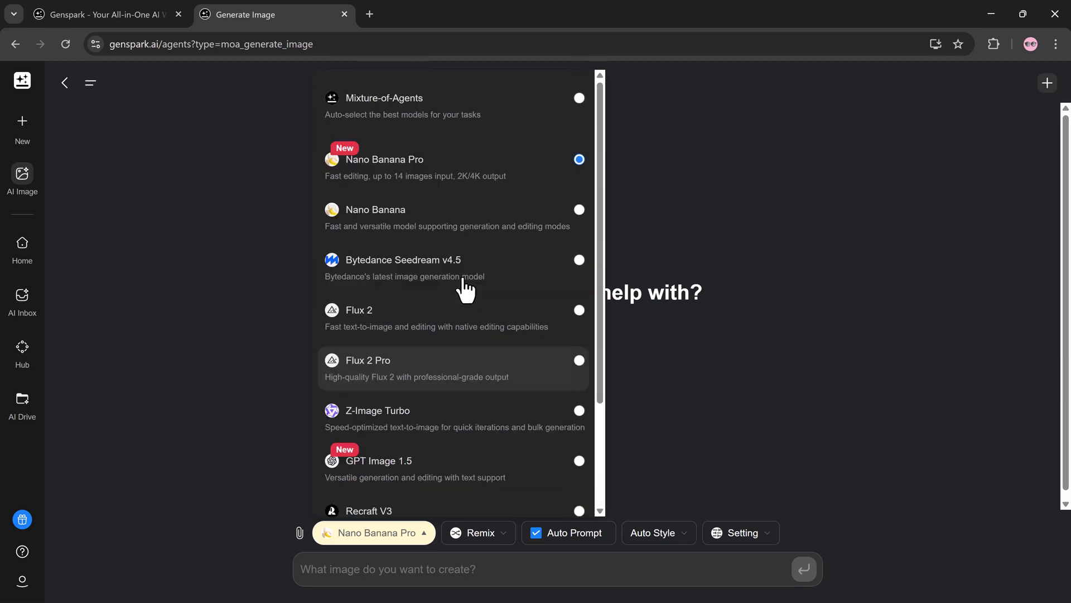
pyautogui.click(691, 407)
# Step: Keep Auto Prompt on and set the image style to Realistic
pyautogui.click(535, 533)
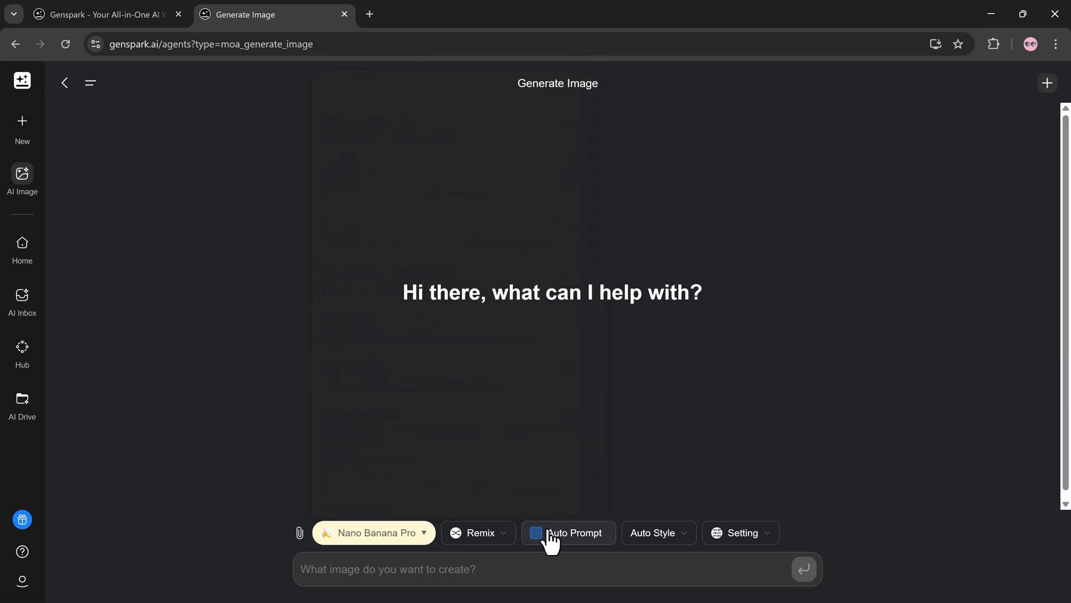
pyautogui.click(537, 533)
pyautogui.click(642, 536)
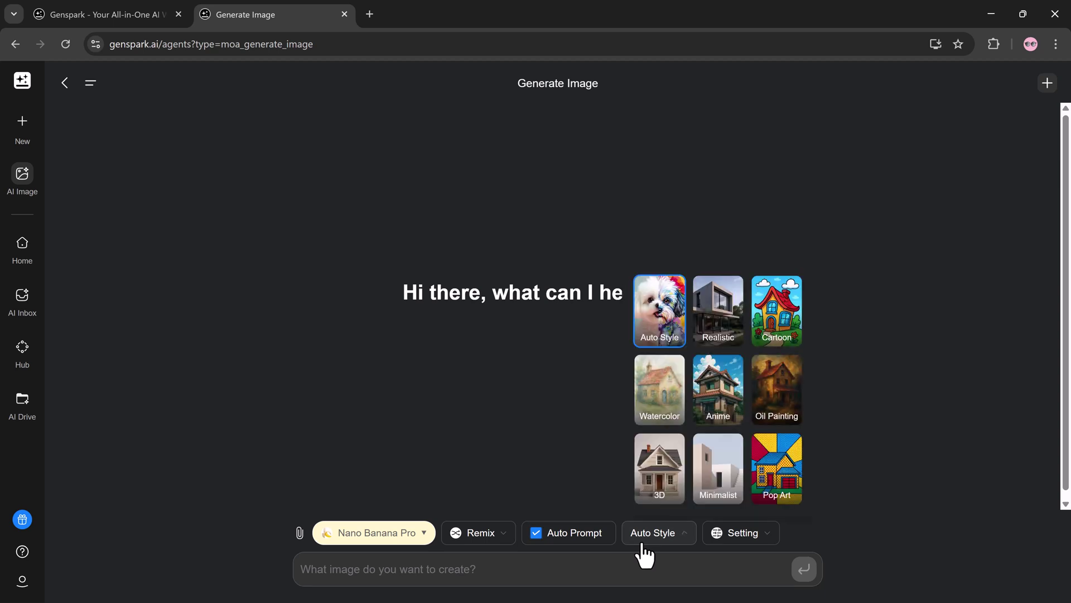
pyautogui.click(727, 338)
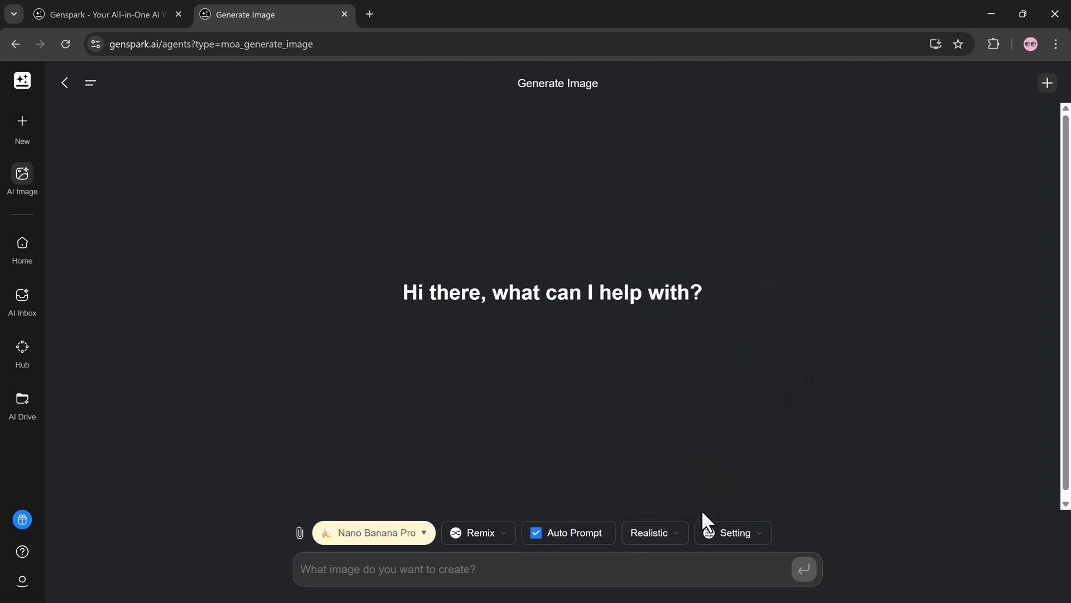
# Step: Generate the AI PRODUCTIVITY social post image, then the futuristic NEURAFLOW AI website hero image
pyautogui.click(459, 569)
pyautogui.write('Create a high-impact social media post about AI productivity. Modern design, bold text, dramatic lighting, clean background.')
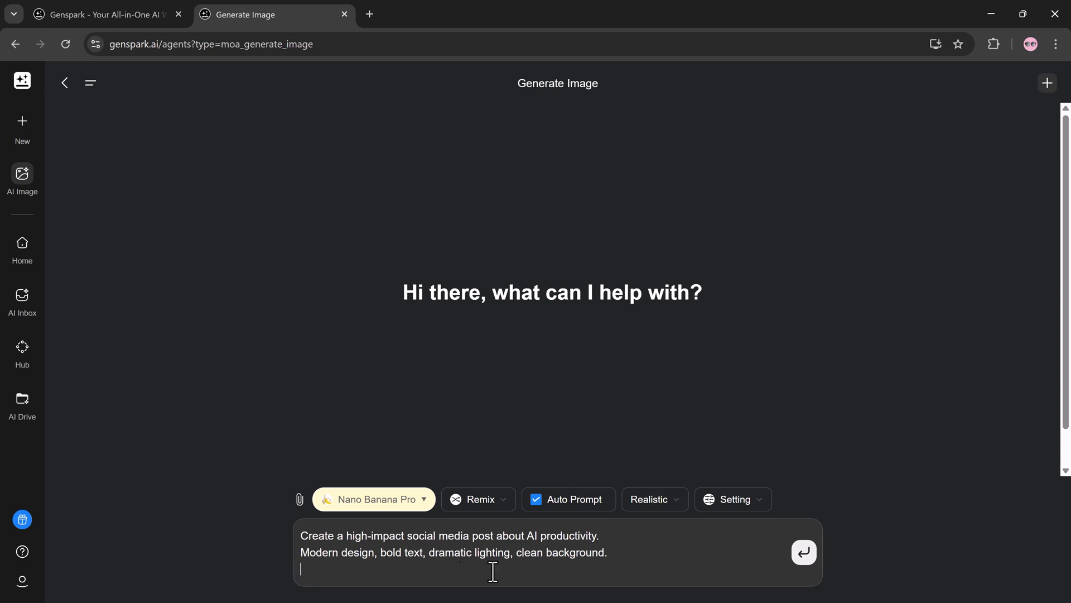
pyautogui.click(804, 552)
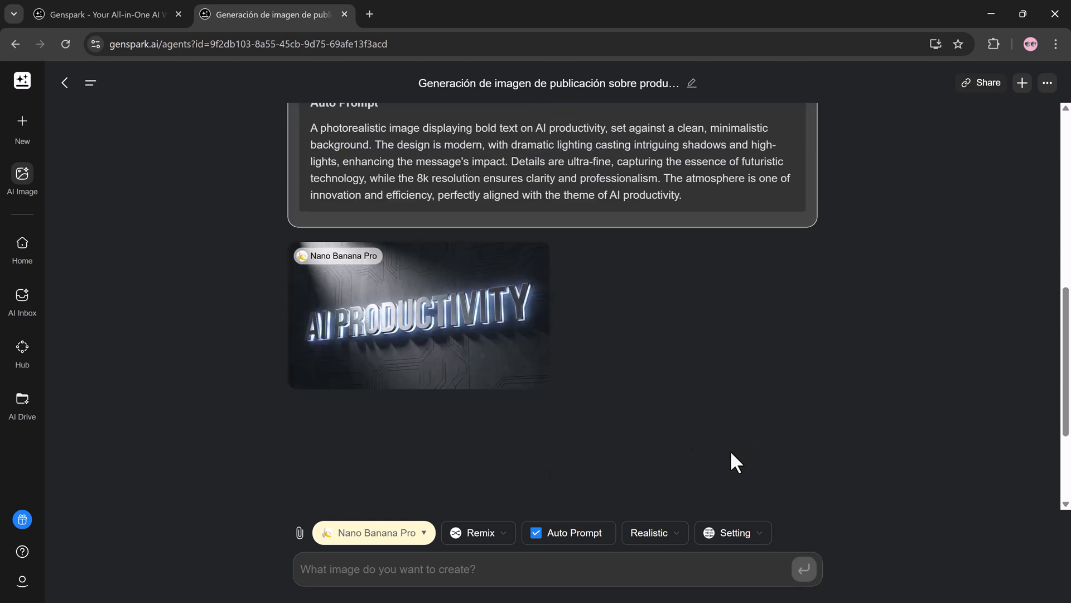
pyautogui.click(379, 335)
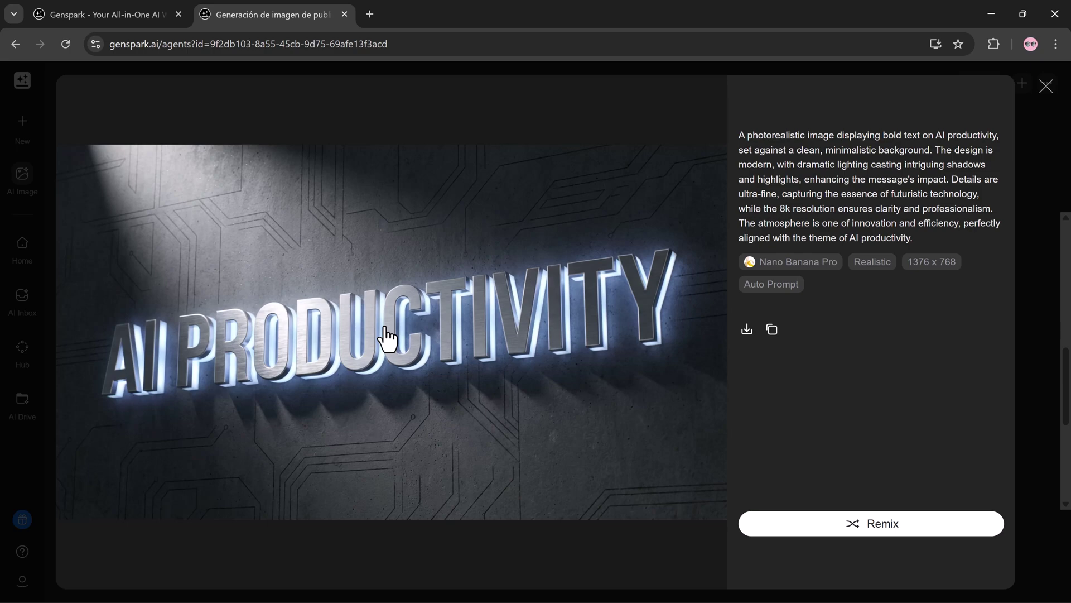
pyautogui.click(818, 528)
pyautogui.click(798, 570)
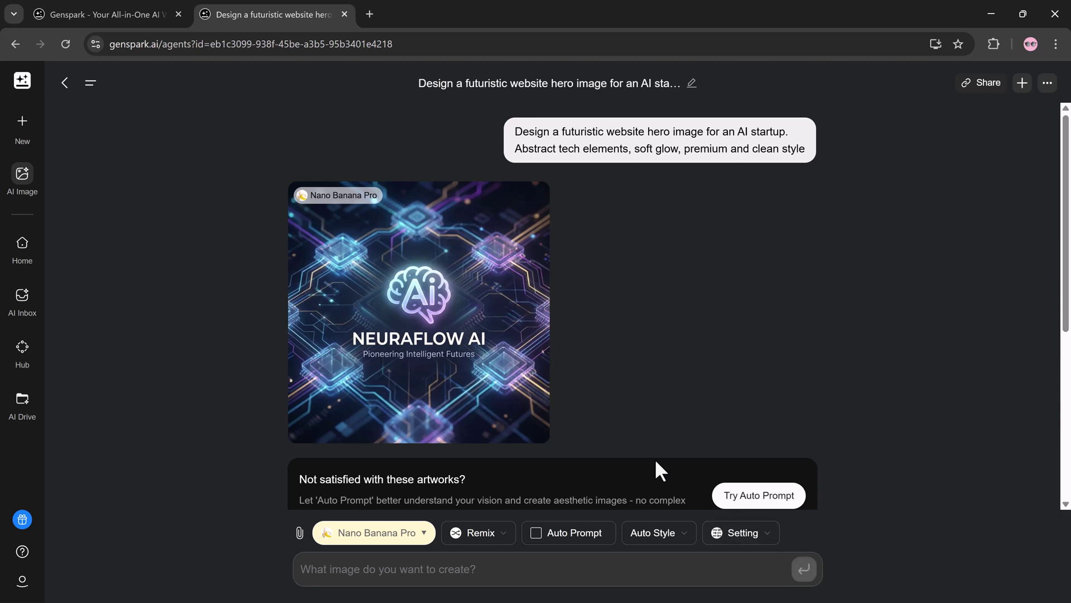
pyautogui.moveTo(540, 347)
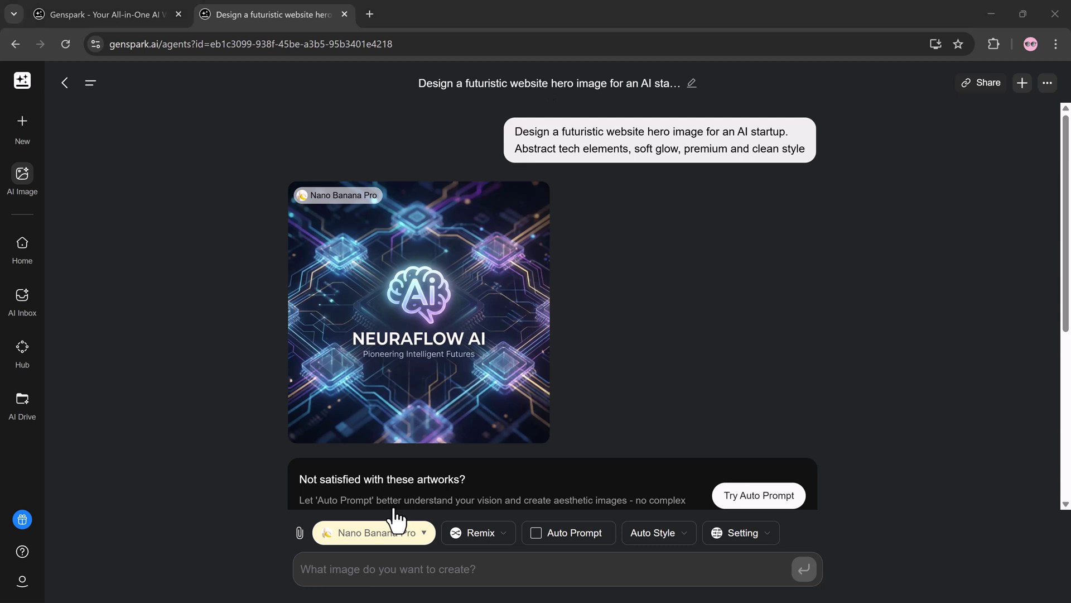
# Step: Generate the sunlit AI workspace scene from the variations prompt with Auto Prompt, viewed at 1376 x 768
pyautogui.click(353, 579)
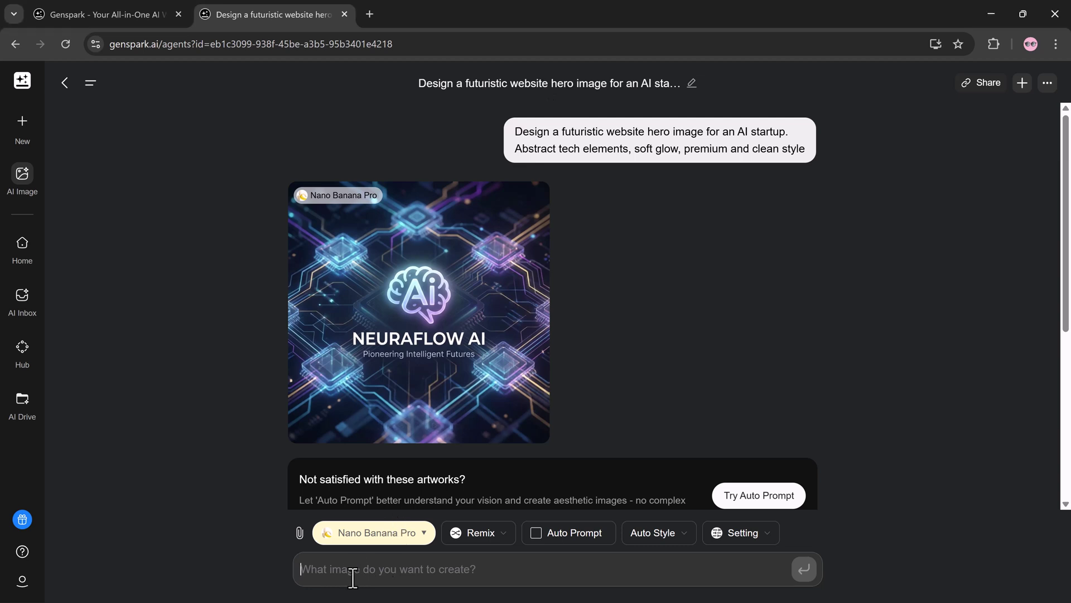
pyautogui.write('Generate five variations of an AI workspace scene. Different moods, lighting styles, and camera perspectives')
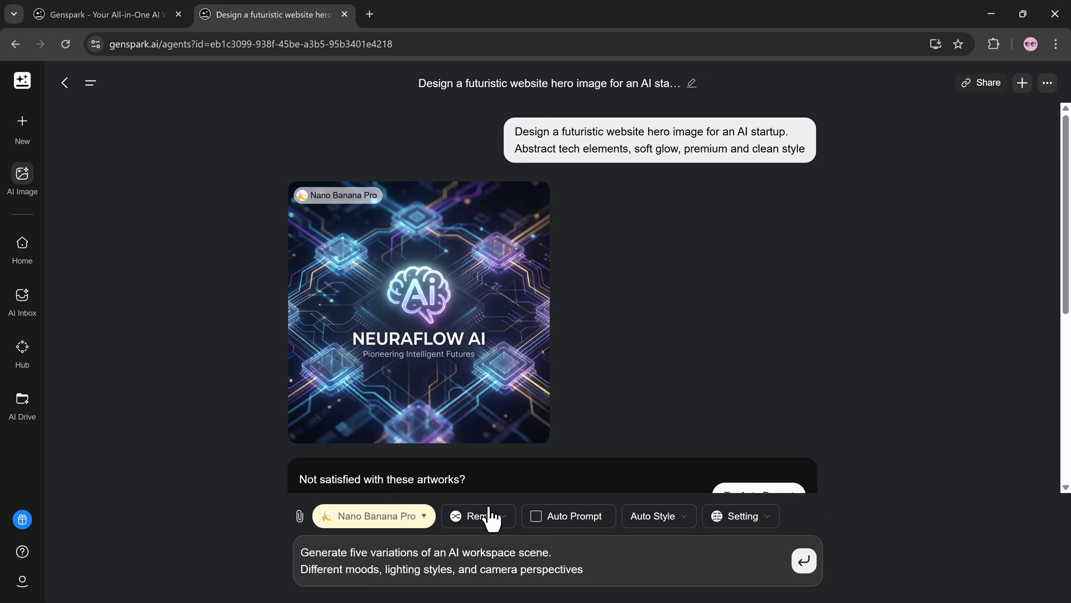
pyautogui.click(576, 517)
pyautogui.scroll(-1, 604, 434)
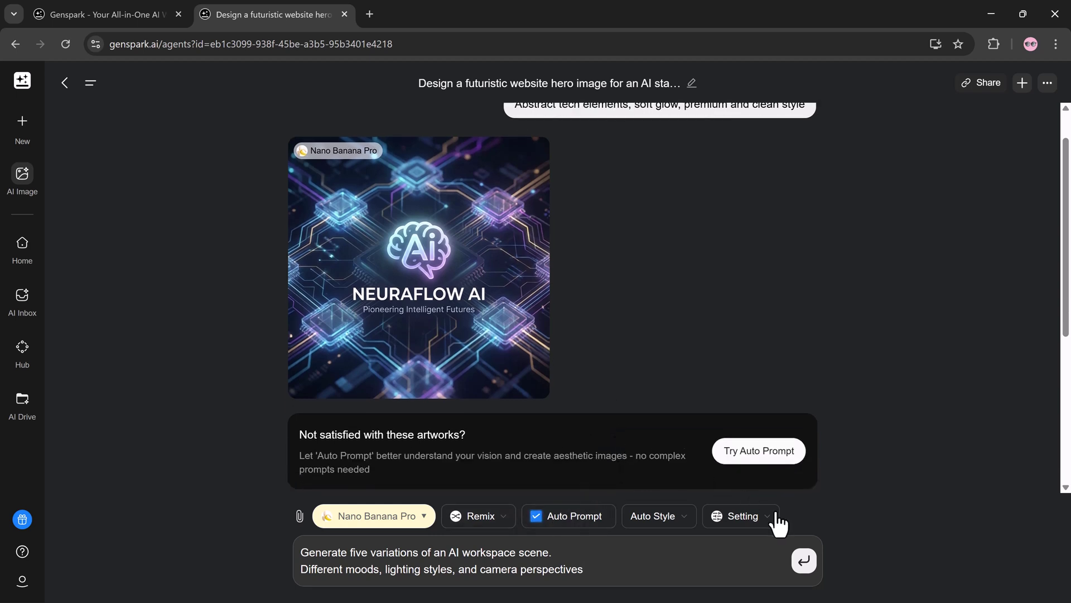
pyautogui.click(808, 567)
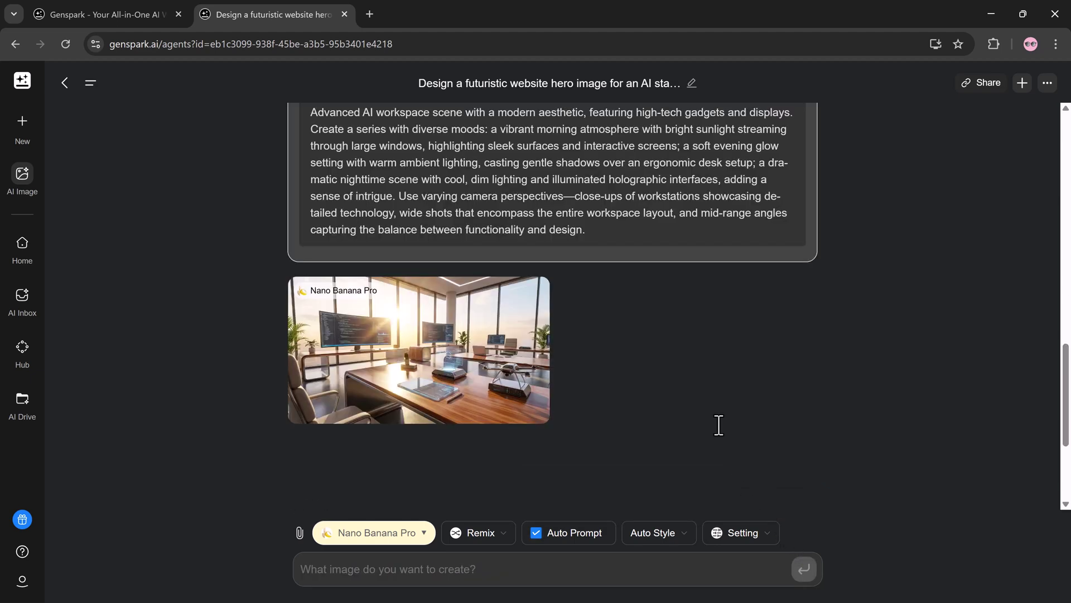
pyautogui.click(474, 343)
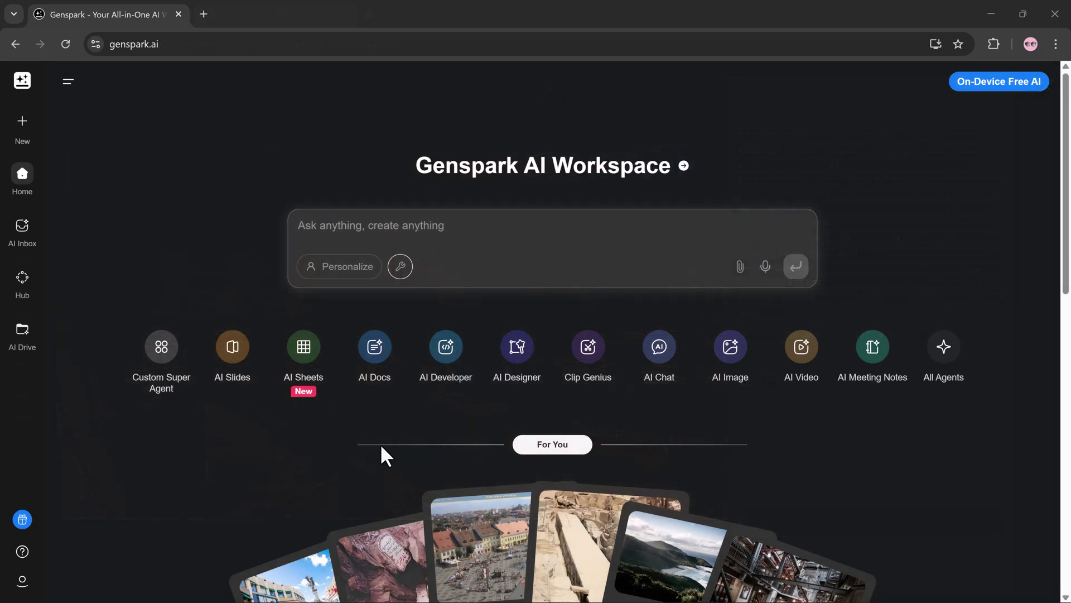
# Step: Submit the 10-slide AI Trends for 2026 deck request in AI Slides
pyautogui.click(232, 353)
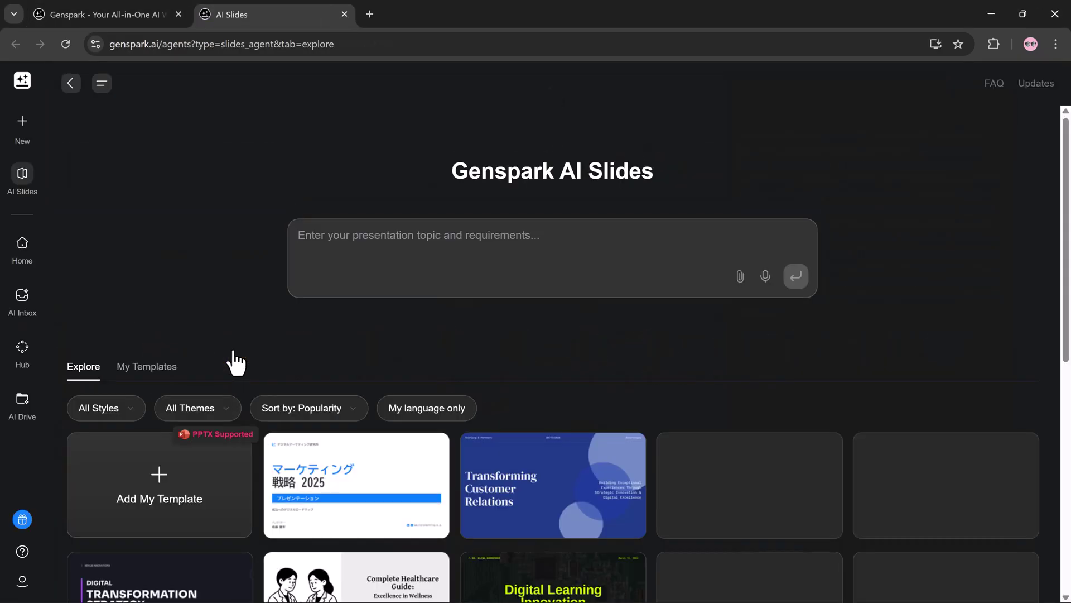
pyautogui.click(366, 251)
pyautogui.write('Create a 10-slide presentation on "AI Trends for 2026." Use a clean, professional layout with key bullet points and visuals.')
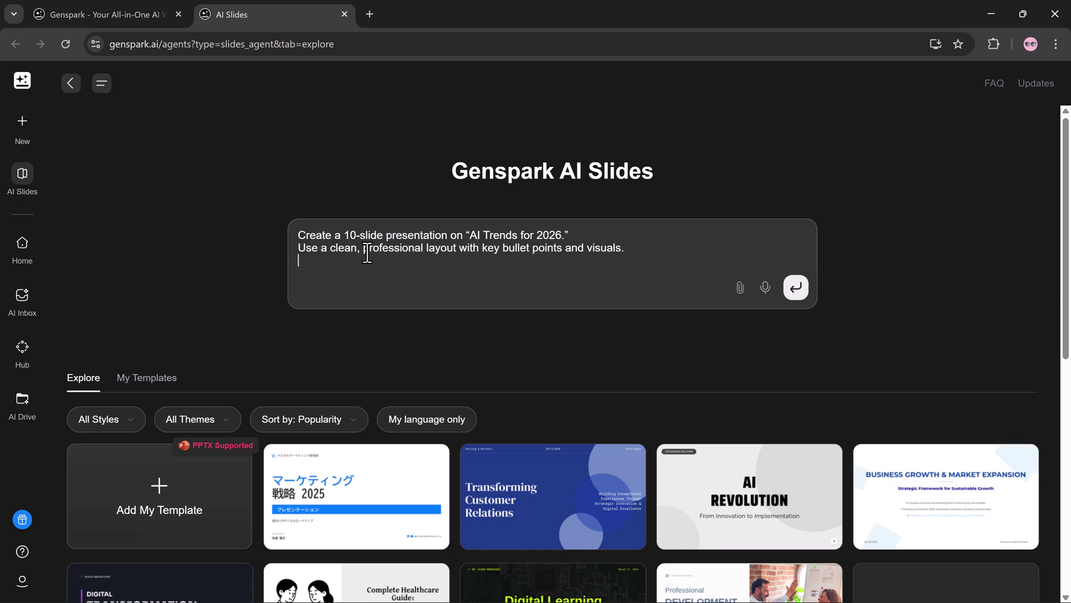
pyautogui.press('Return')
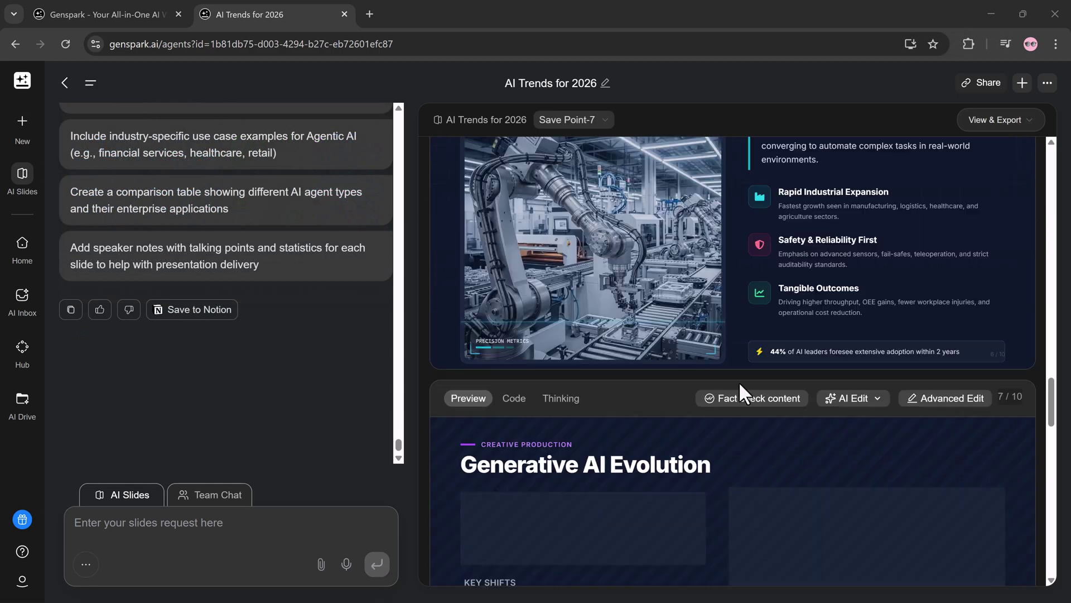
pyautogui.scroll(-15, 739, 381)
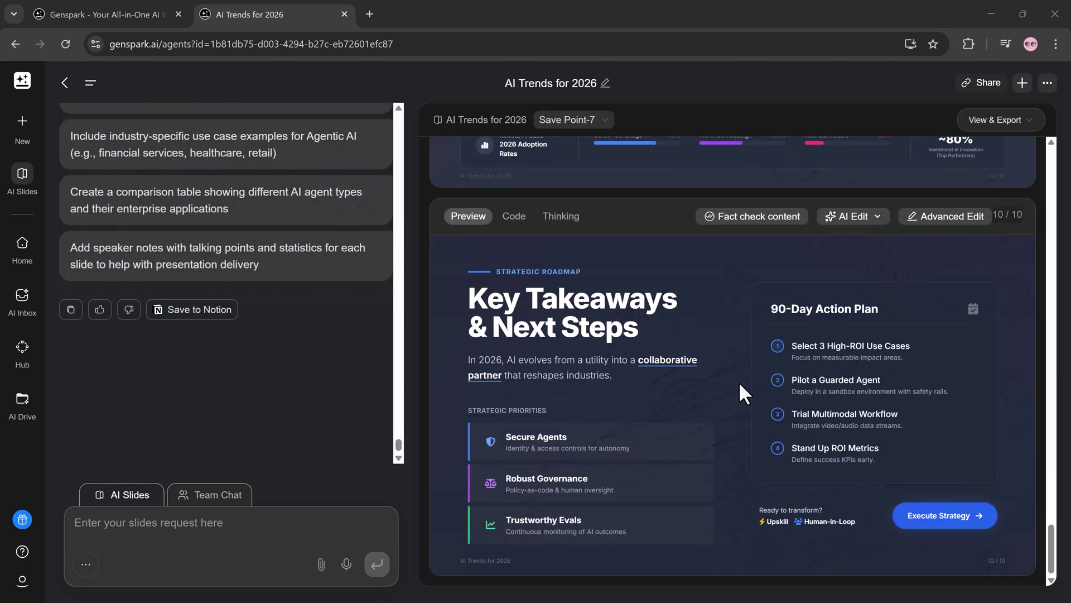
pyautogui.scroll(8, 739, 380)
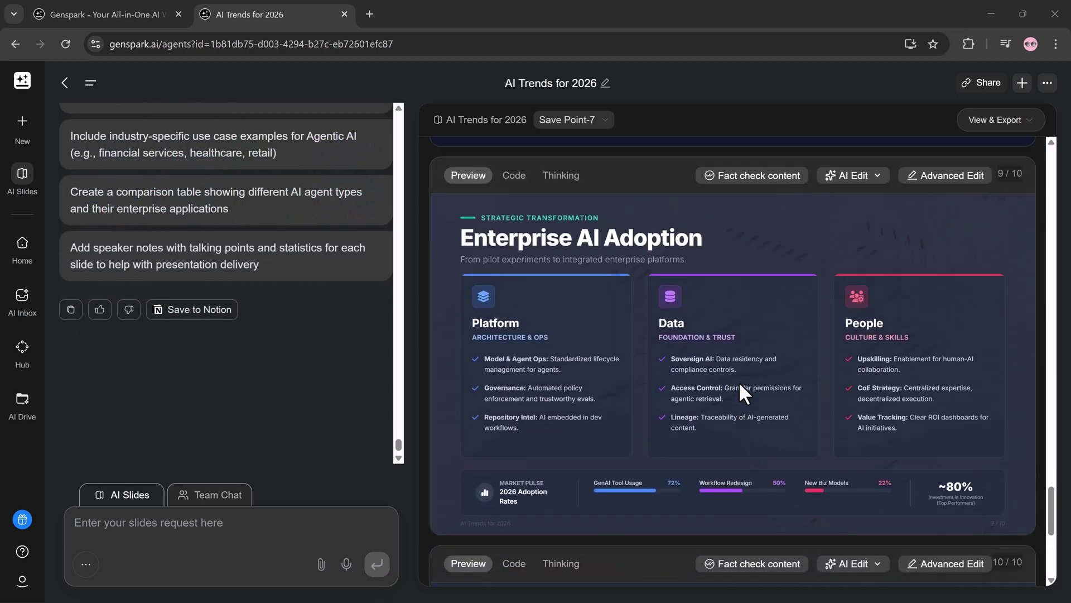
pyautogui.scroll(10, 739, 384)
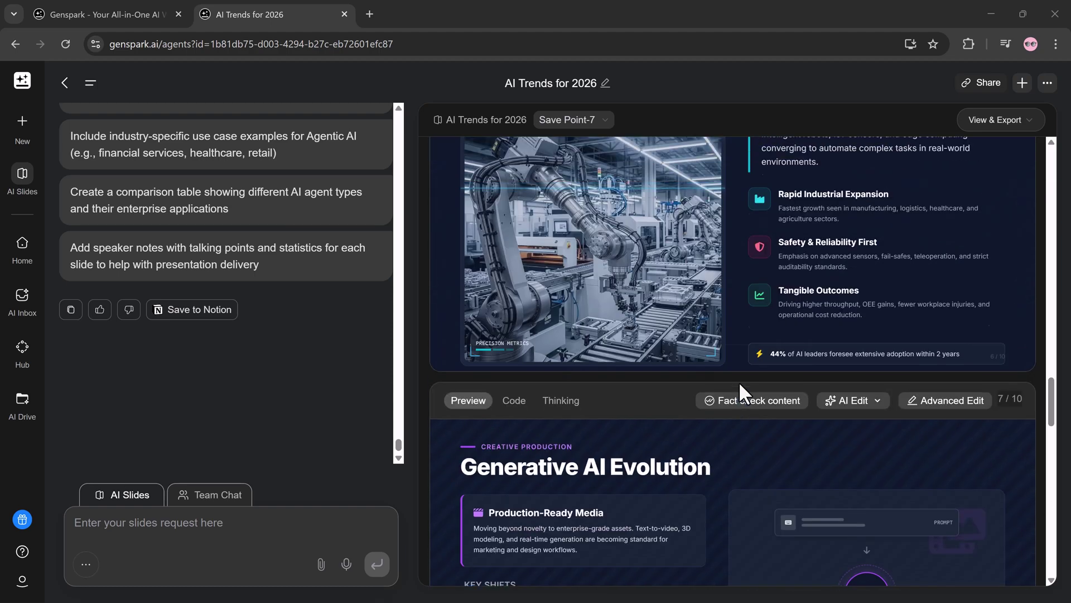
pyautogui.scroll(15, 739, 381)
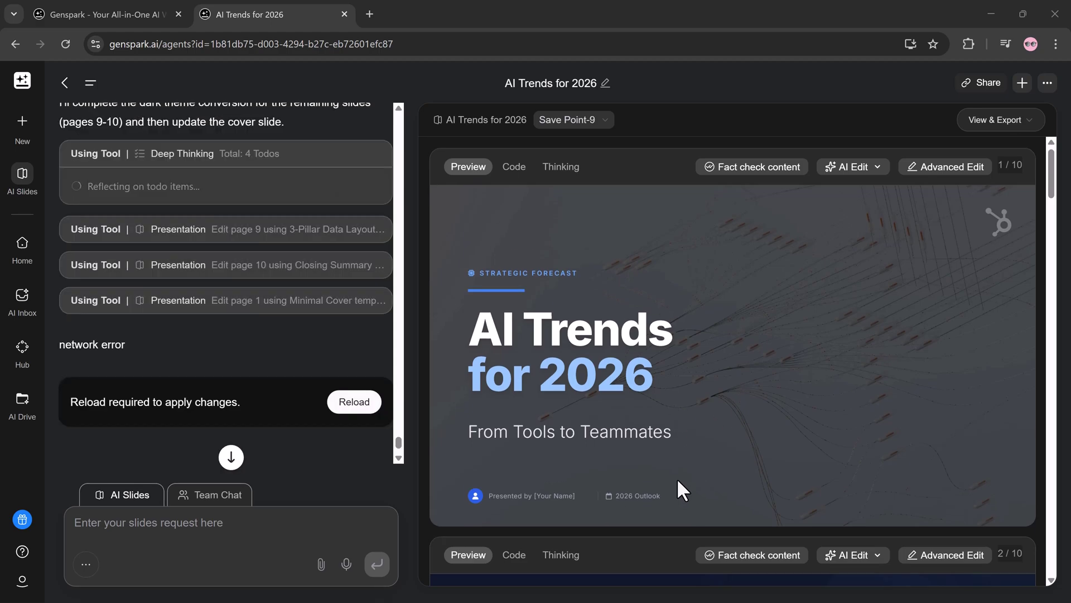
pyautogui.scroll(-8, 677, 477)
pyautogui.scroll(-12, 677, 478)
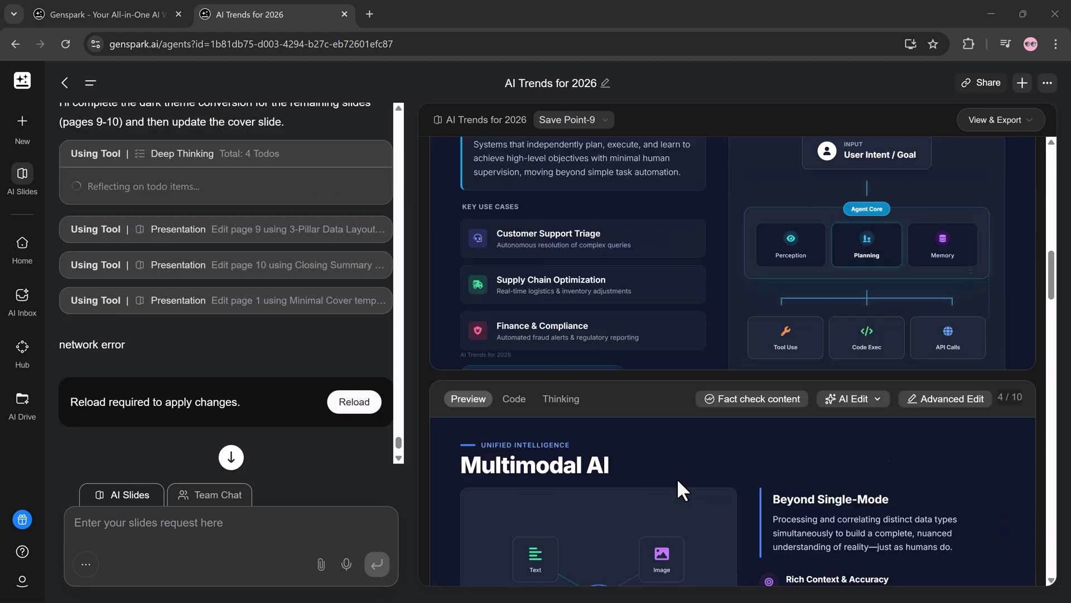
pyautogui.scroll(-16, 677, 478)
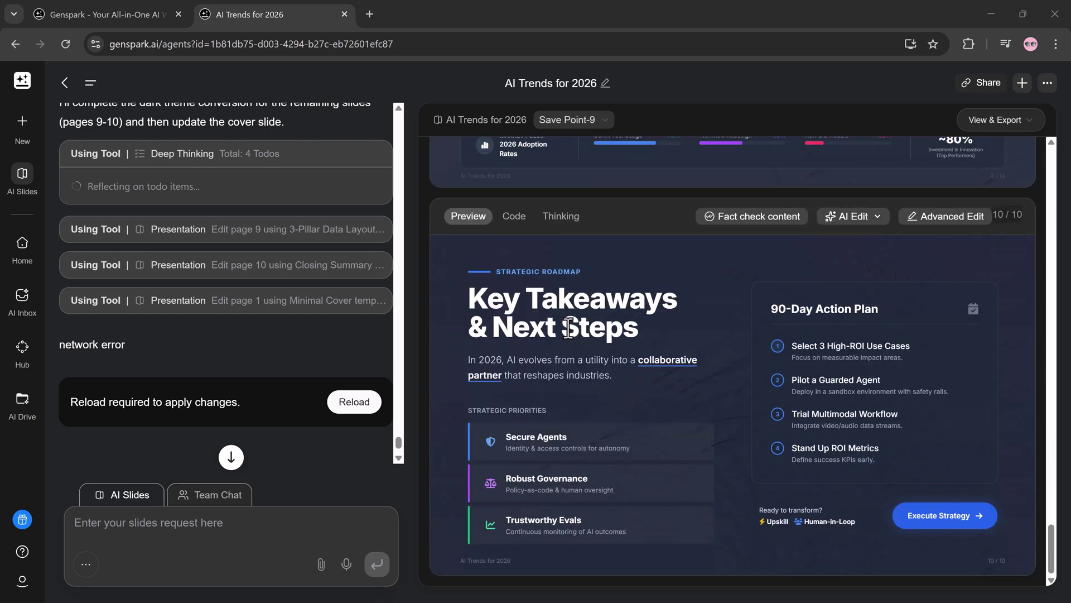
# Step: Export all 10 pages of the AI Trends for 2026 deck as a PPTX file
pyautogui.click(994, 122)
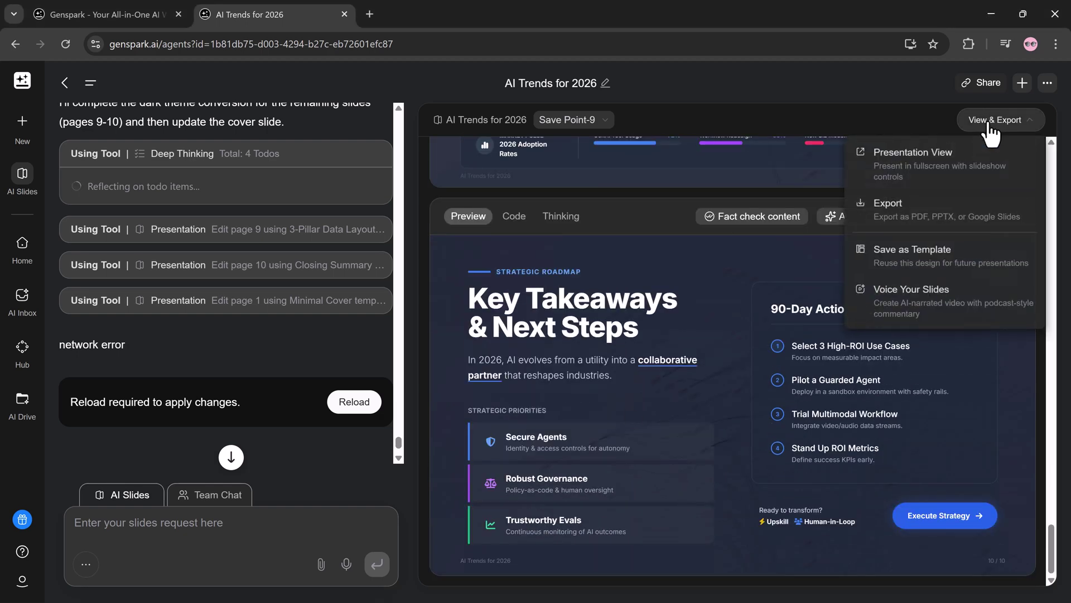
pyautogui.click(902, 234)
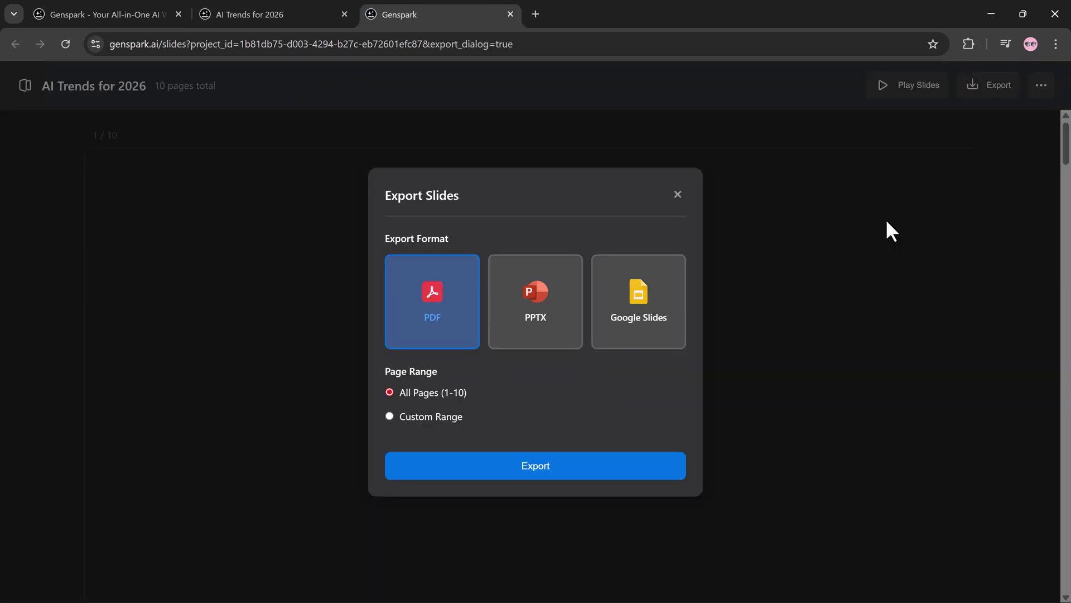
pyautogui.click(530, 336)
pyautogui.click(530, 465)
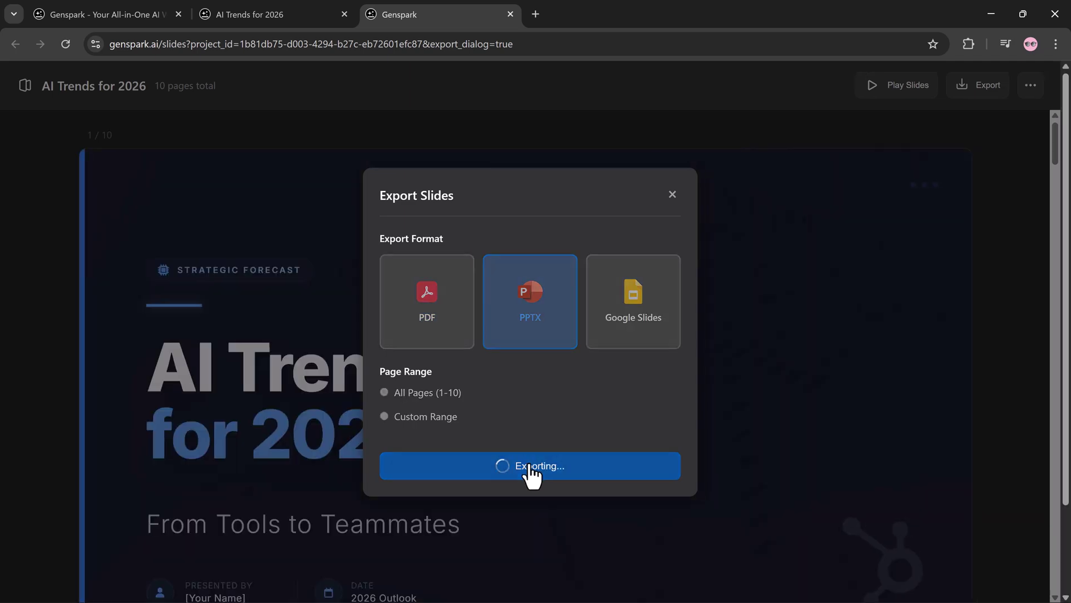
pyautogui.scroll(-3, 652, 313)
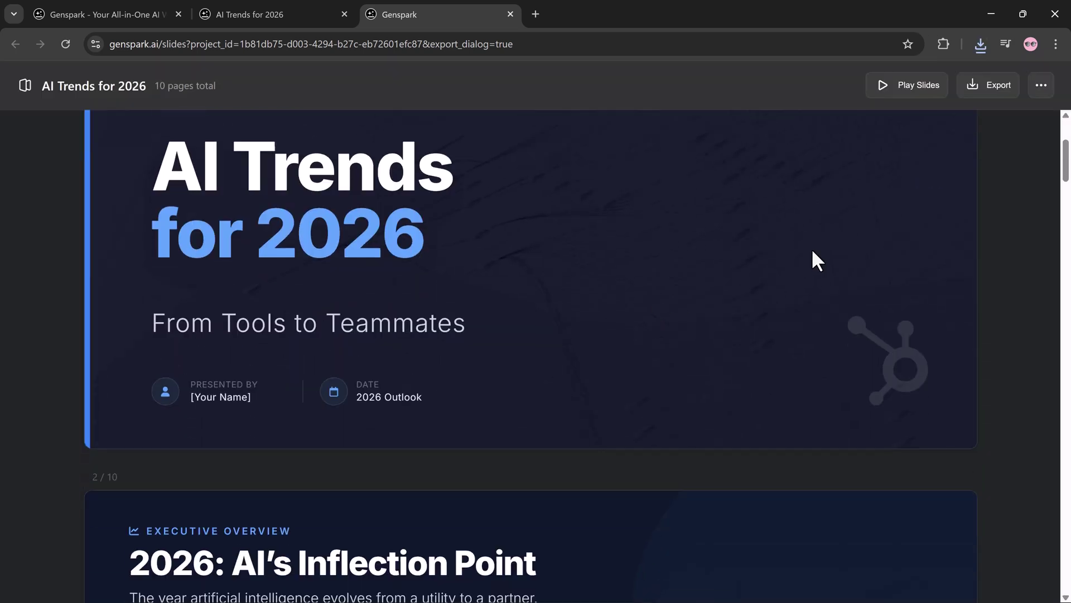
# Step: Scroll through the exported slides, then close that tab to return to the deck editor
pyautogui.scroll(-8, 813, 250)
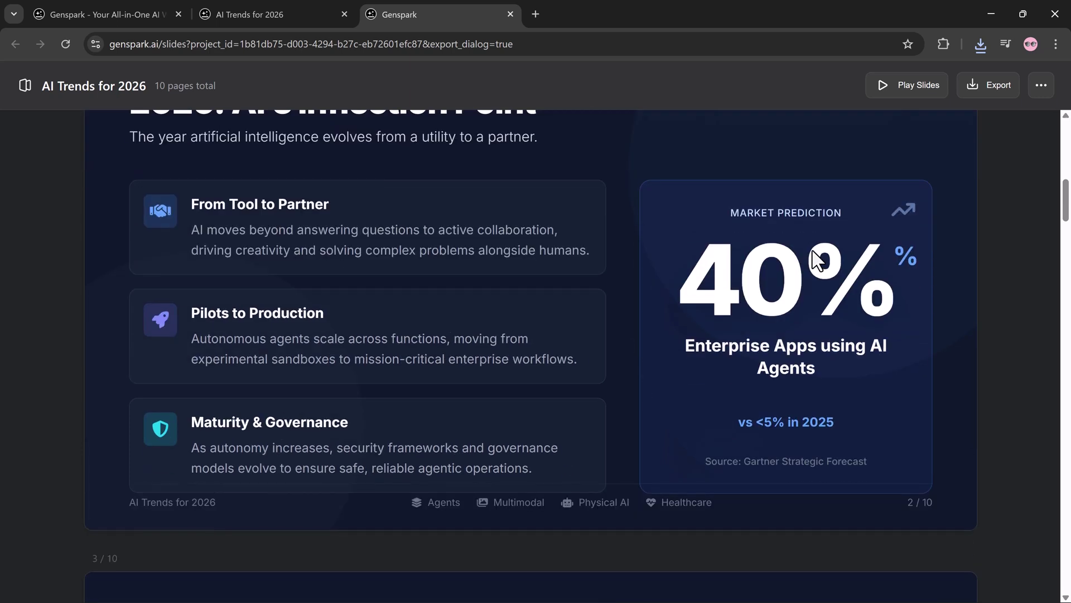
pyautogui.scroll(-7, 814, 254)
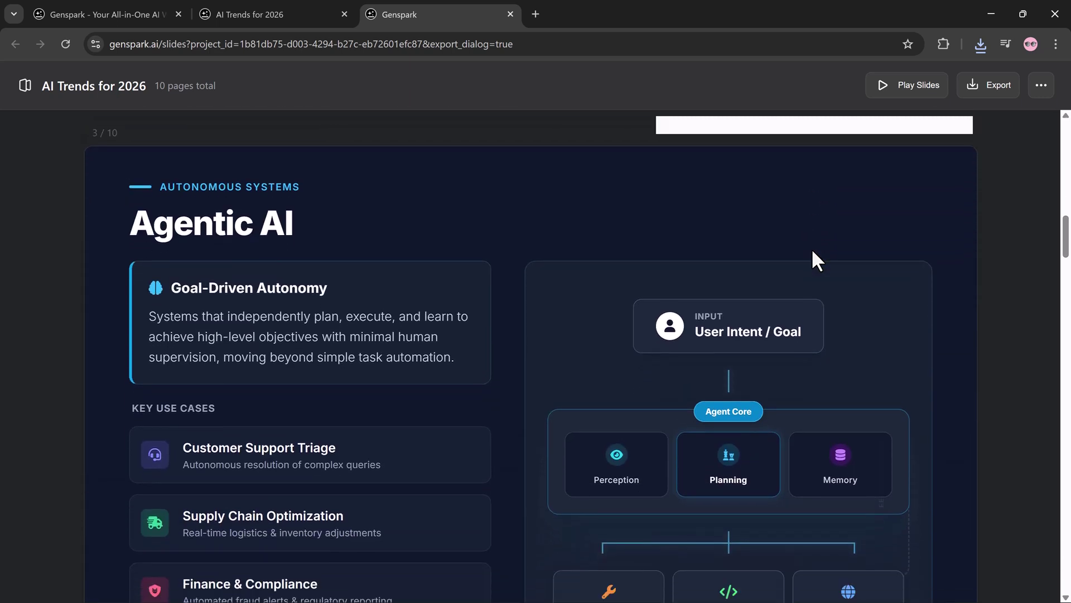
pyautogui.scroll(-8, 813, 251)
pyautogui.scroll(-3, 814, 260)
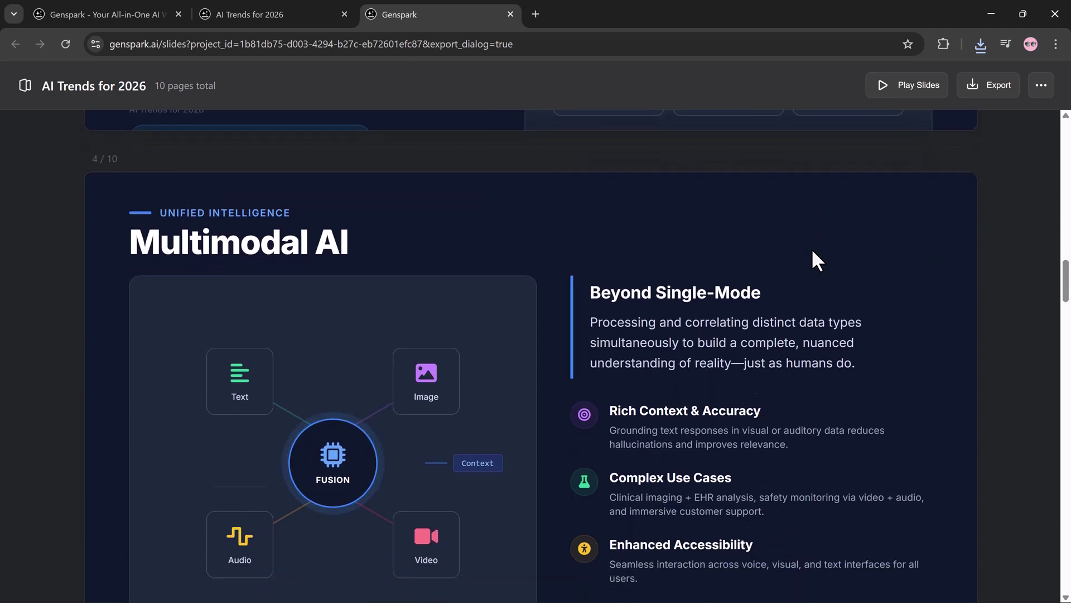
pyautogui.scroll(-15, 813, 252)
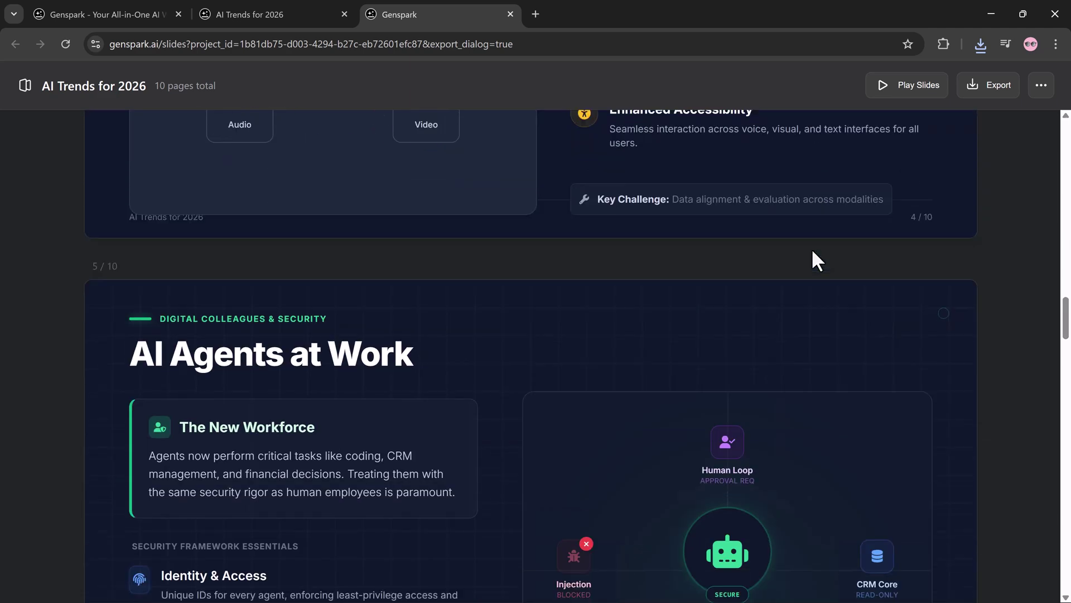
pyautogui.scroll(-10, 812, 252)
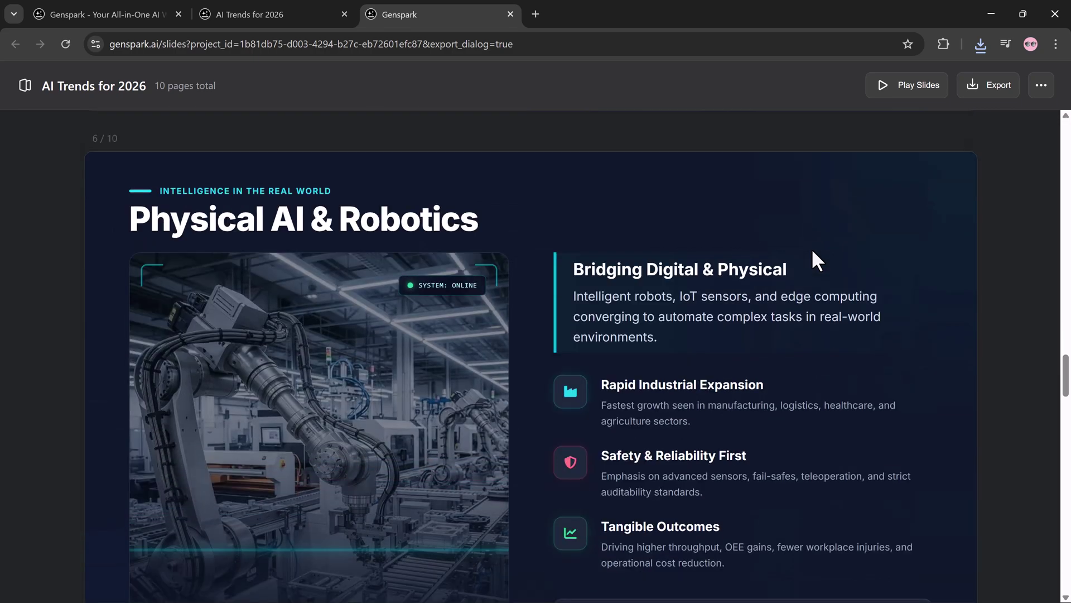
pyautogui.scroll(-15, 812, 259)
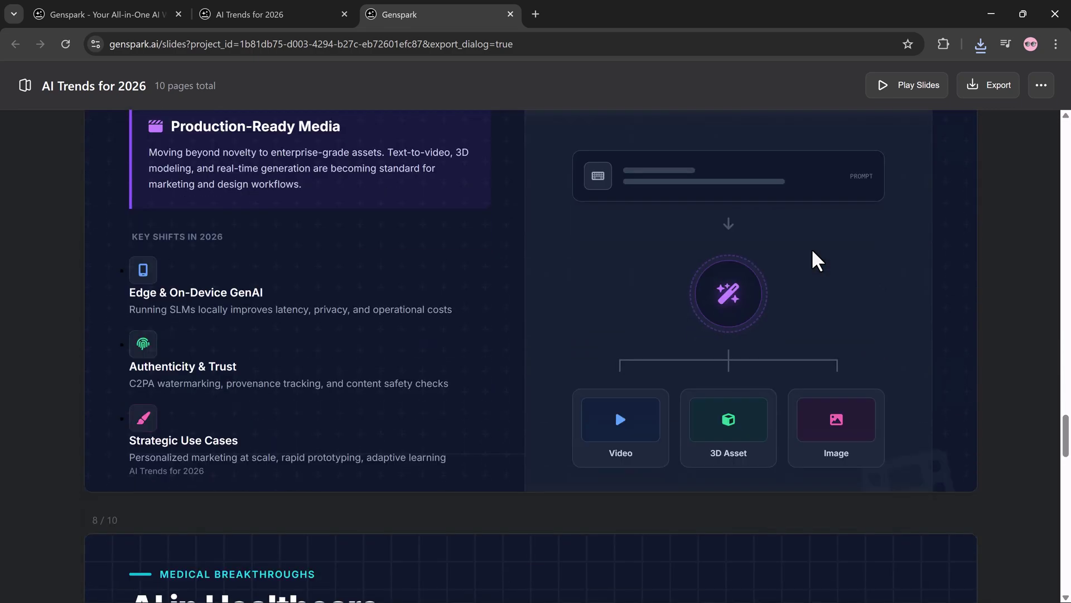
pyautogui.scroll(-9, 813, 253)
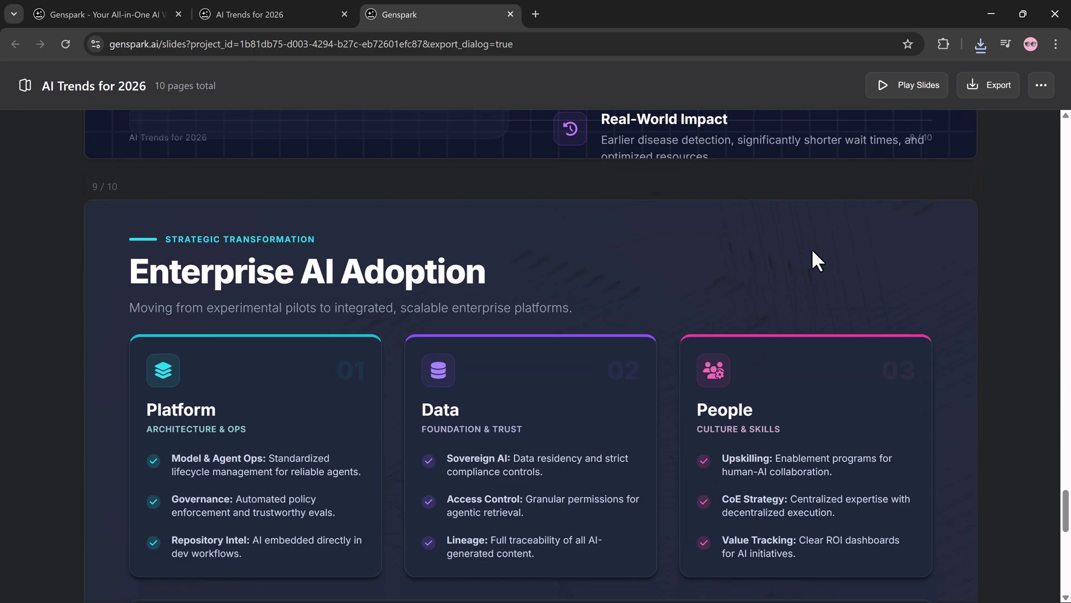
pyautogui.scroll(-5, 812, 251)
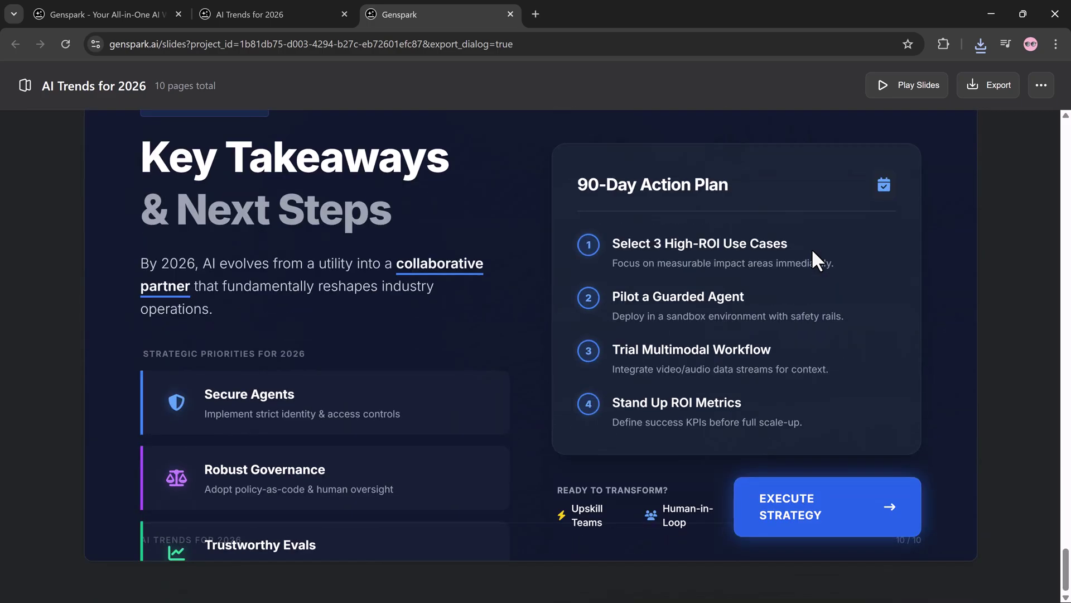
pyautogui.scroll(20, 813, 252)
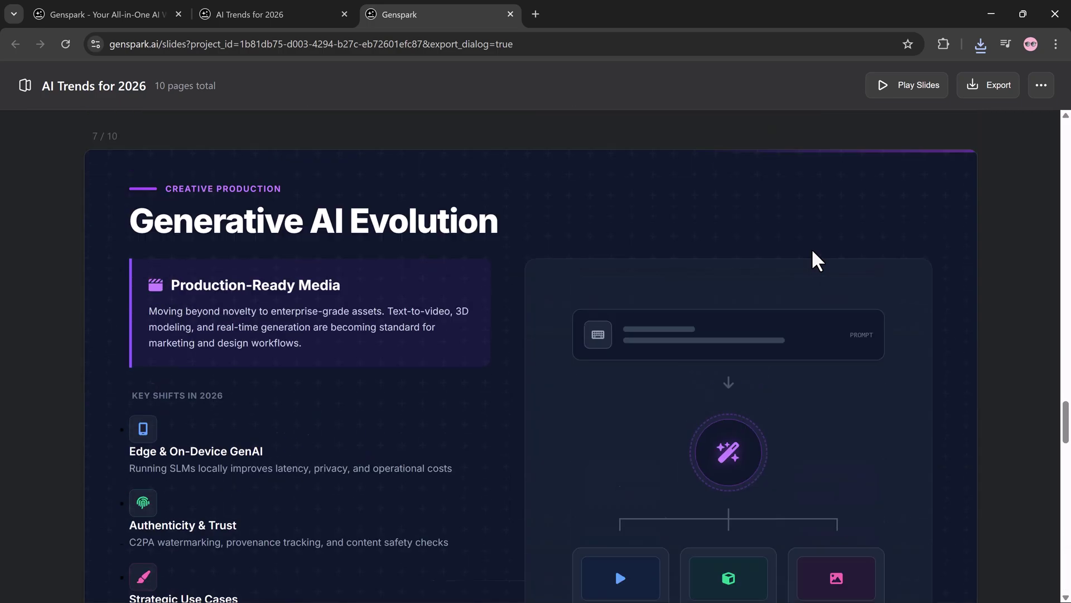
pyautogui.scroll(7, 811, 248)
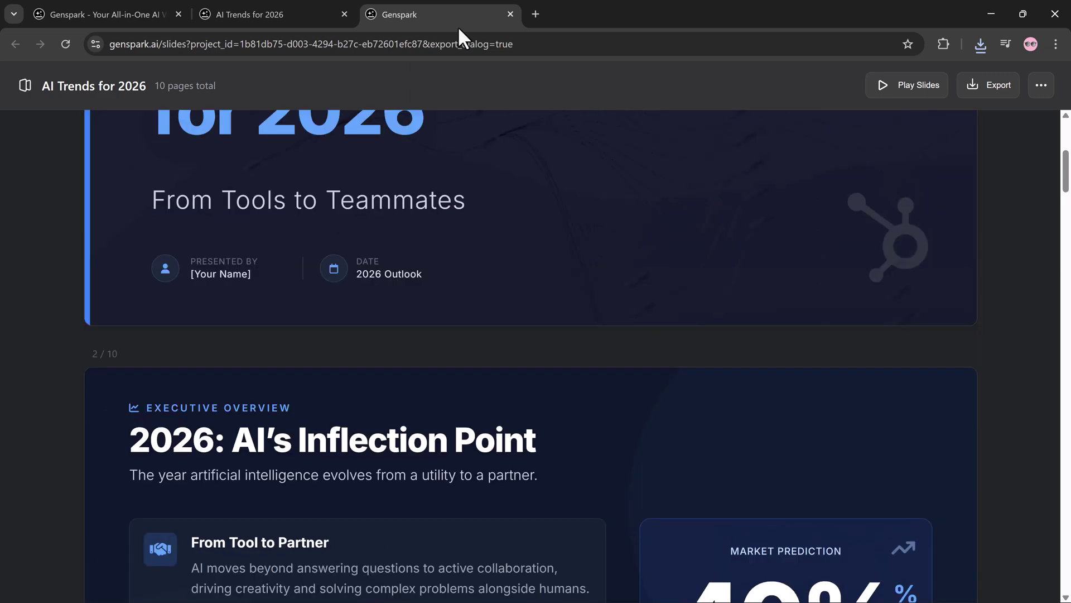
pyautogui.click(510, 13)
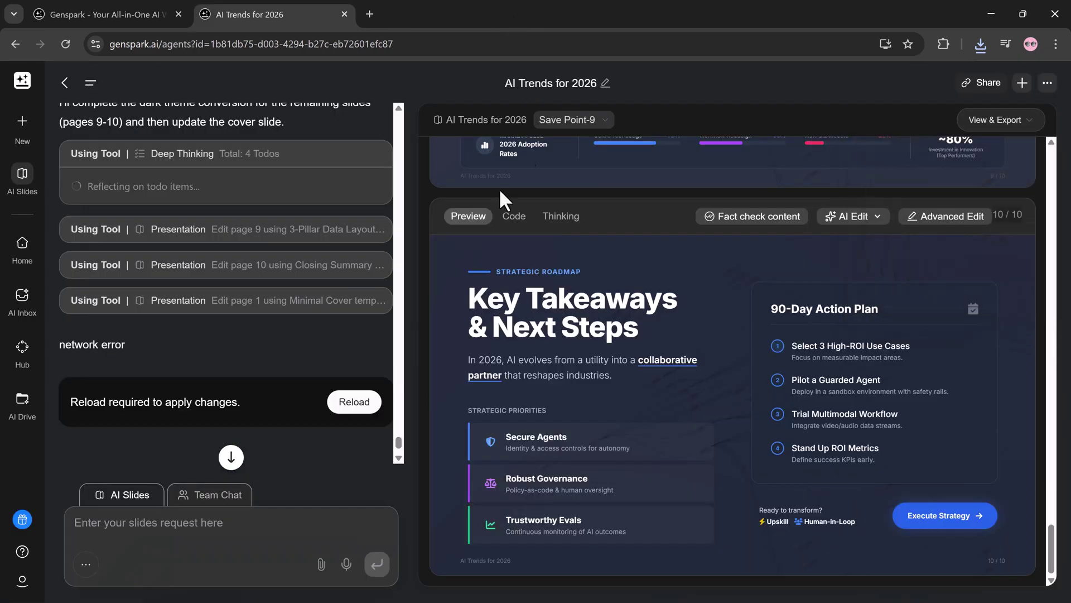
# Step: Close the AI Trends for 2026 tab and review monthly pricing: Plus $24.99, Pro $249.99
pyautogui.click(344, 14)
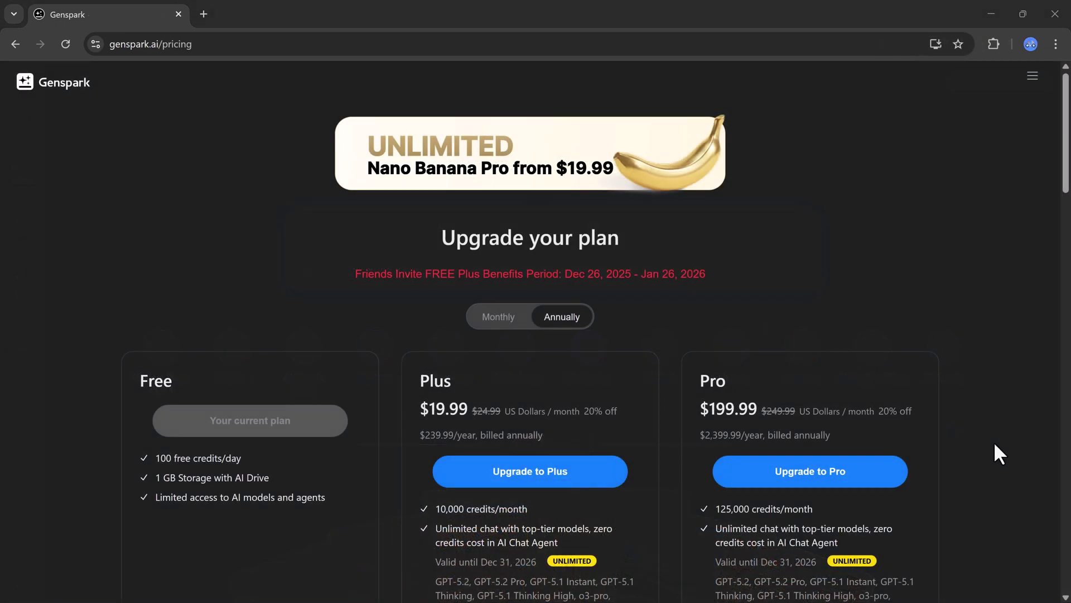
pyautogui.click(502, 323)
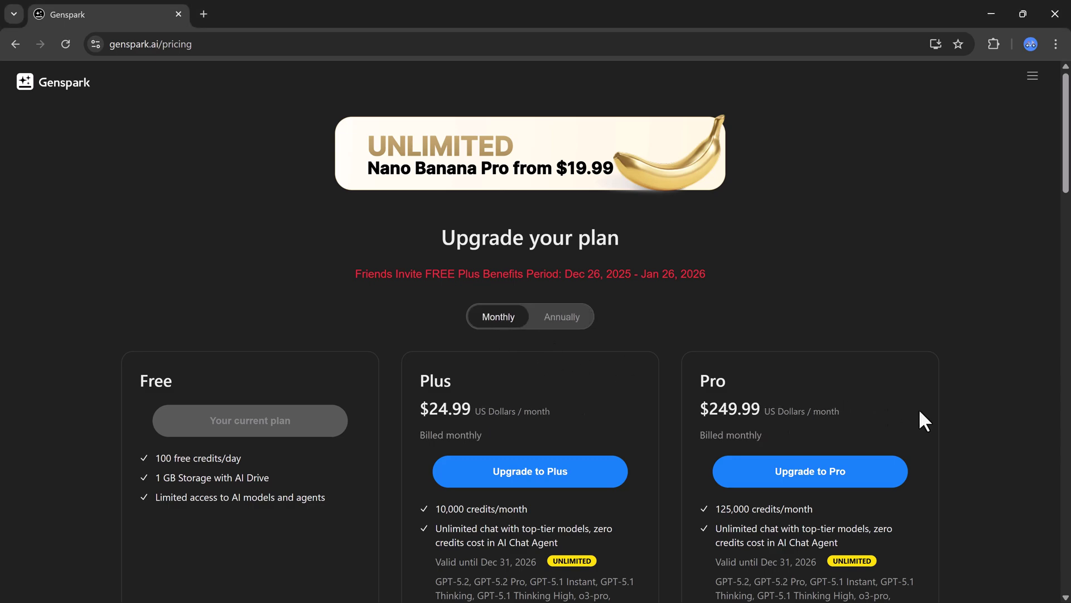
pyautogui.scroll(-2, 1010, 412)
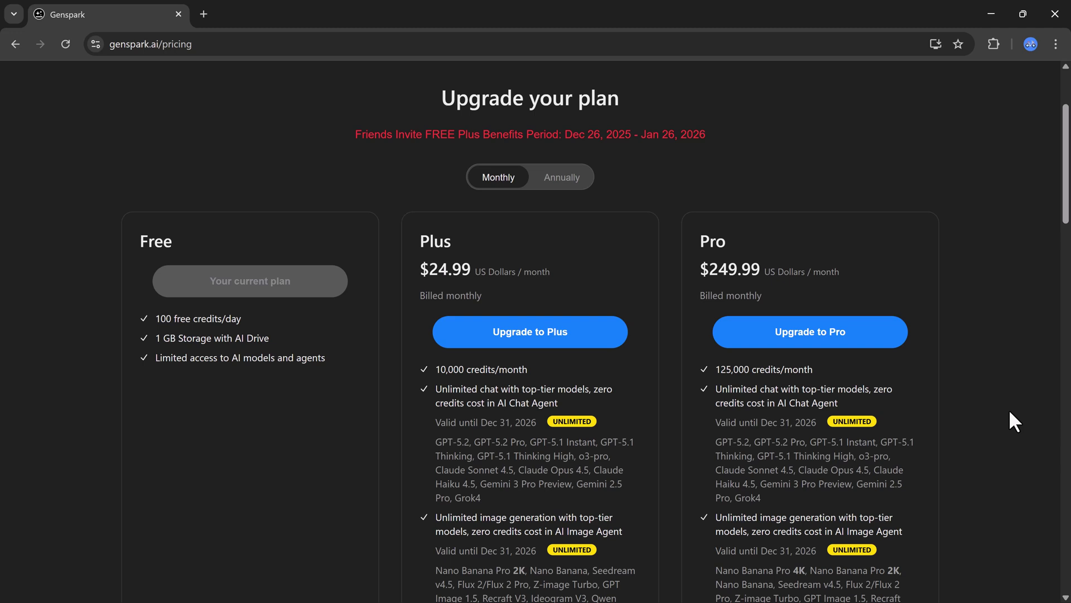
pyautogui.scroll(-15, 1009, 411)
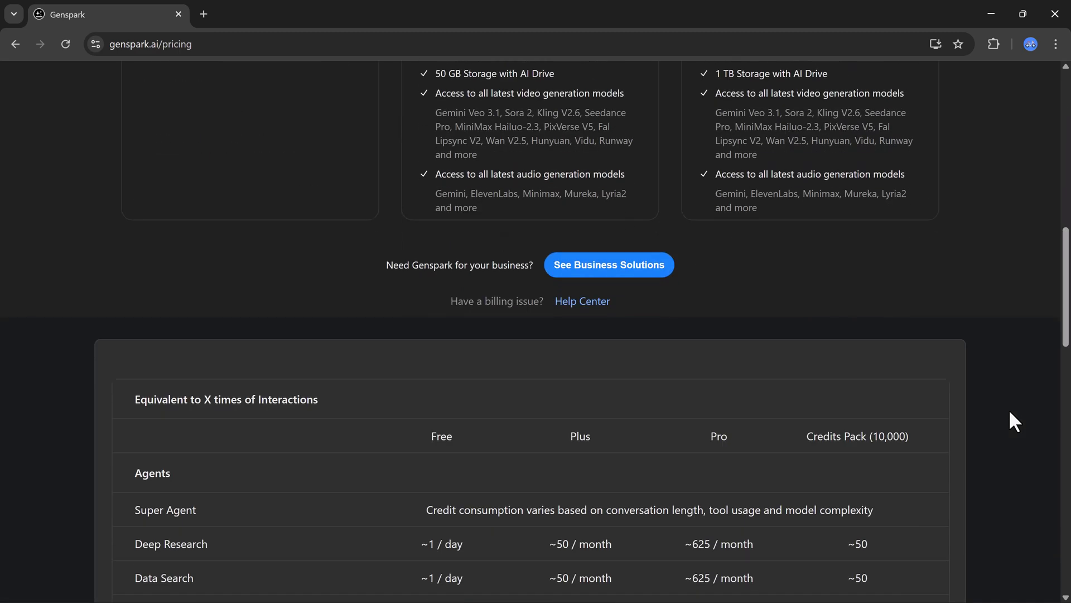
pyautogui.scroll(-3, 1009, 412)
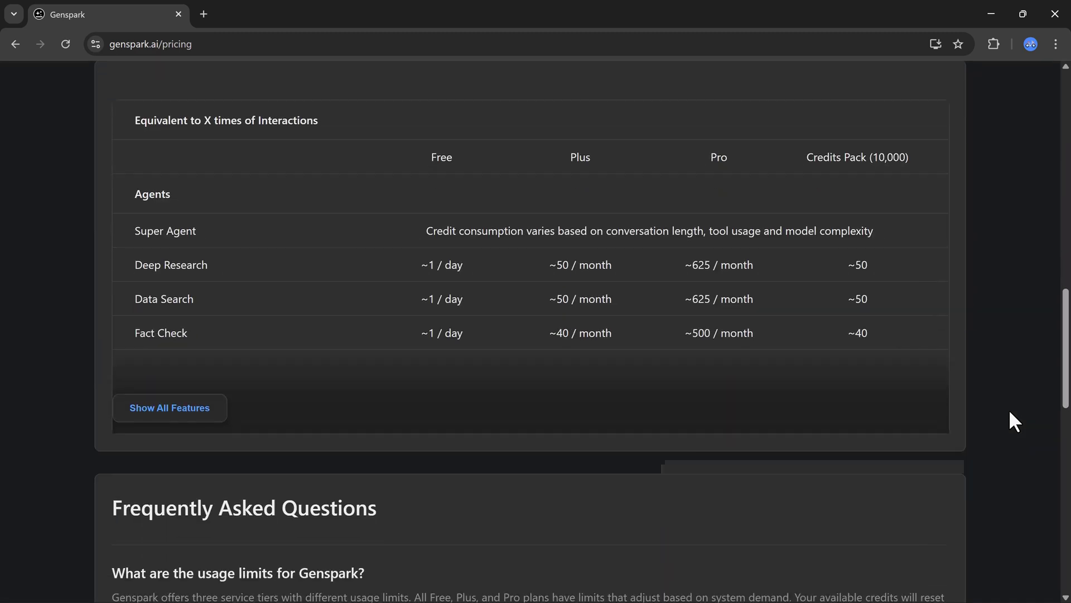
pyautogui.scroll(1, 1010, 413)
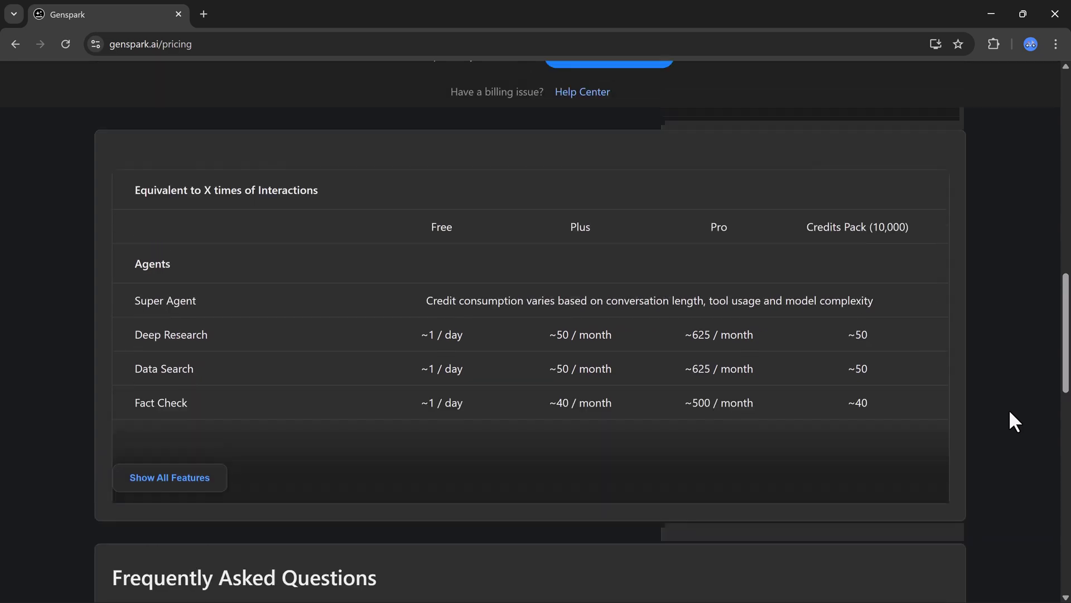
pyautogui.scroll(-7, 1010, 412)
pyautogui.scroll(20, 1010, 413)
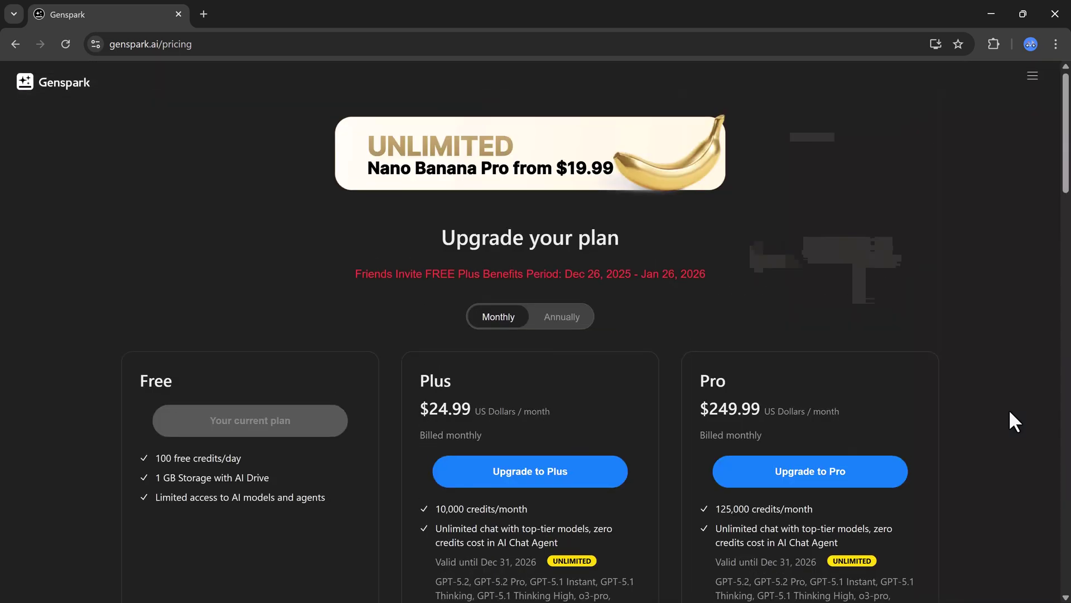